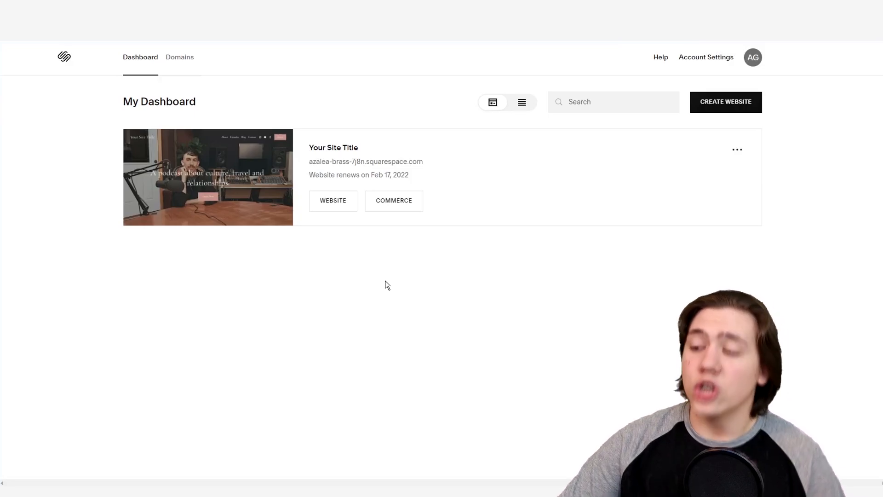
Step: Start a new website and describe what the site is about as Blog
left_click(736, 109)
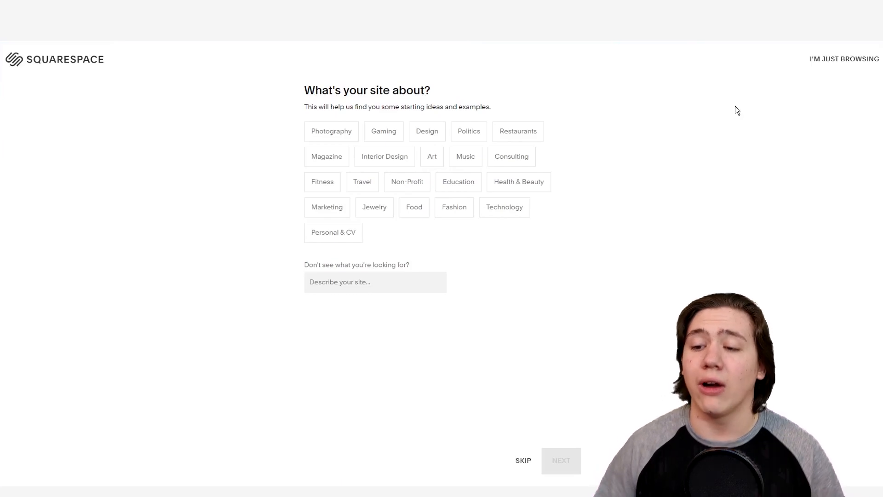
left_click(388, 278)
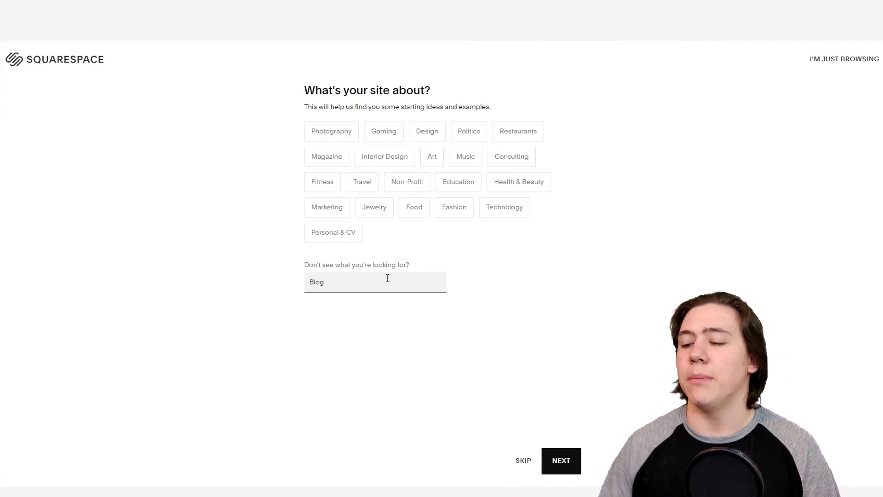
left_click(557, 456)
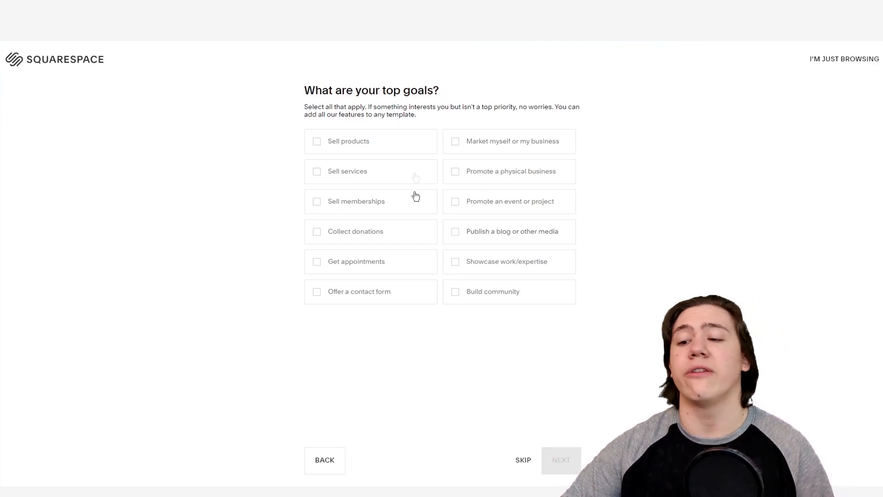
Step: Choose "Publish a blog or other media" as the top goal and "Formalizing an idea or personal project" as the stage, finishing the questionnaire
left_click(502, 235)
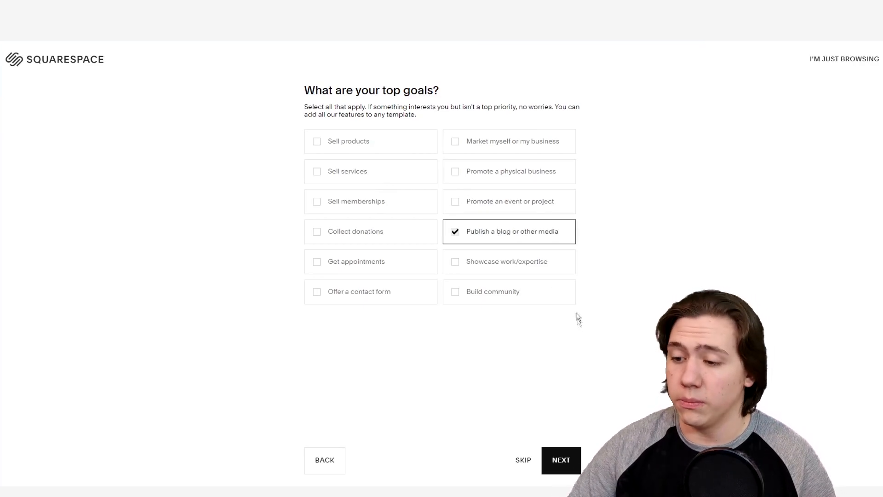
left_click(562, 458)
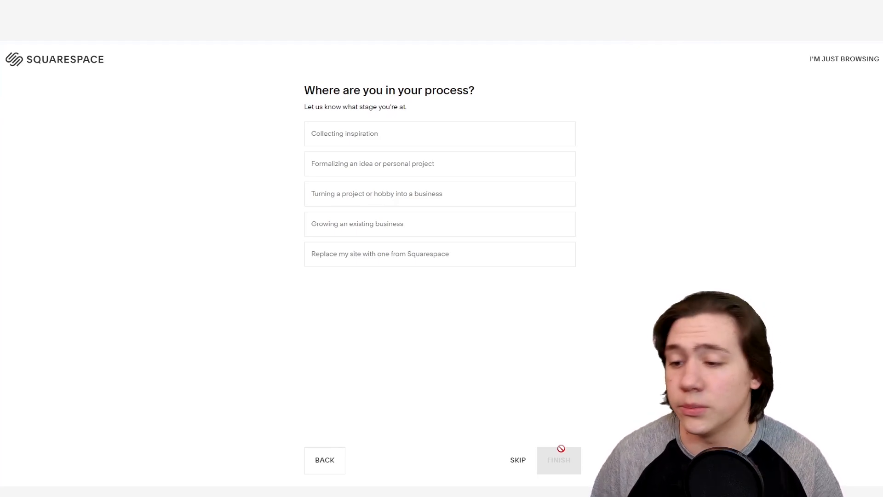
left_click(381, 176)
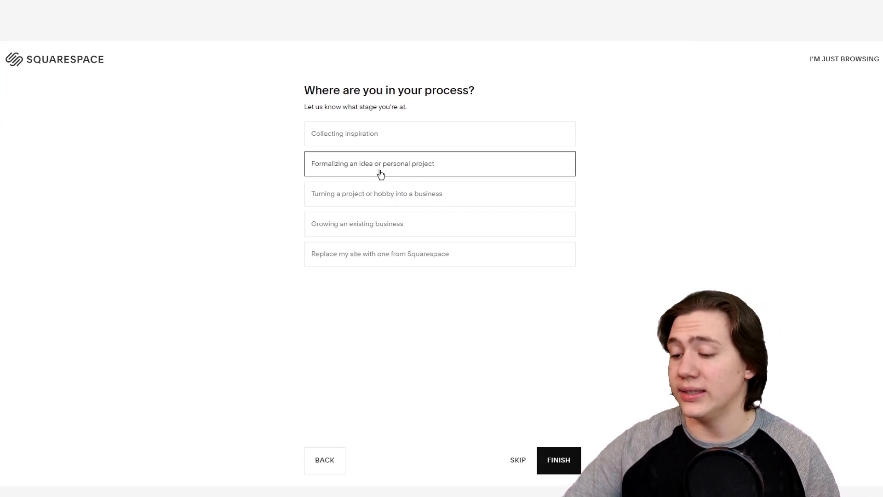
left_click(563, 463)
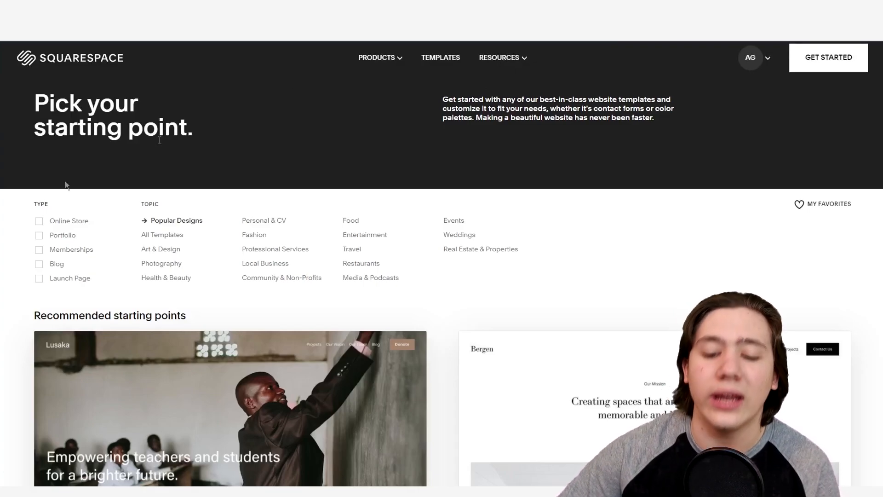
Step: Filter the templates to the Blog type and Travel topic, and start a site with the Harman template
left_click(54, 266)
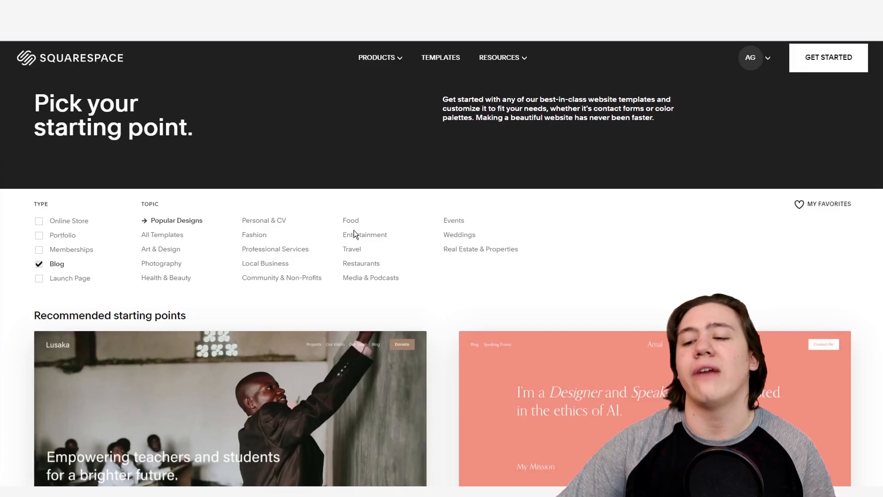
left_click(351, 252)
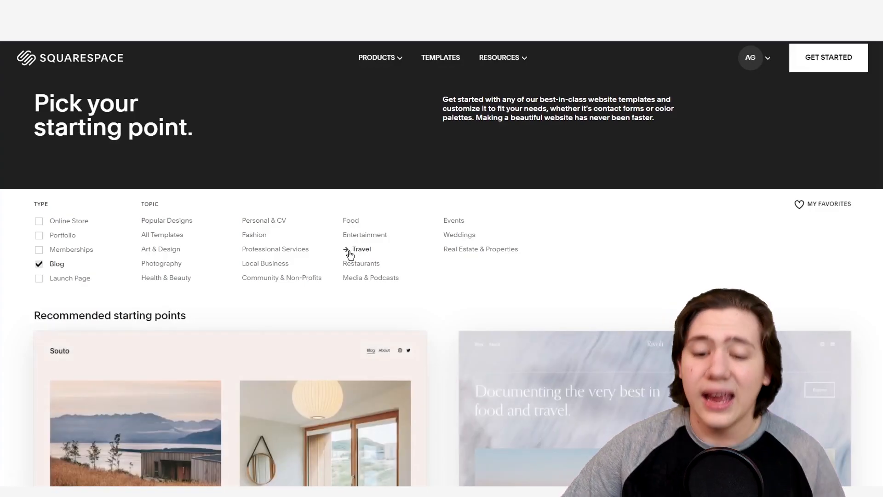
scroll(350, 254, "down", 4)
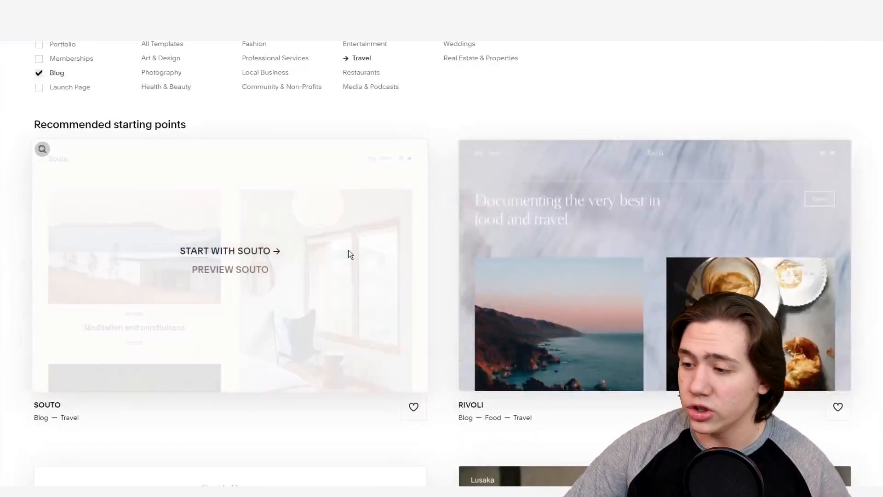
scroll(374, 140, "down", 4)
scroll(373, 138, "down", 2)
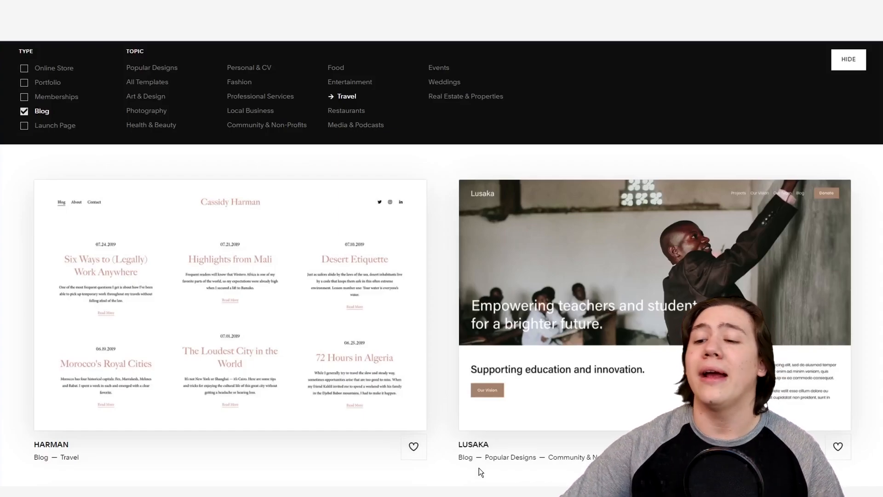
mouse_move(339, 308)
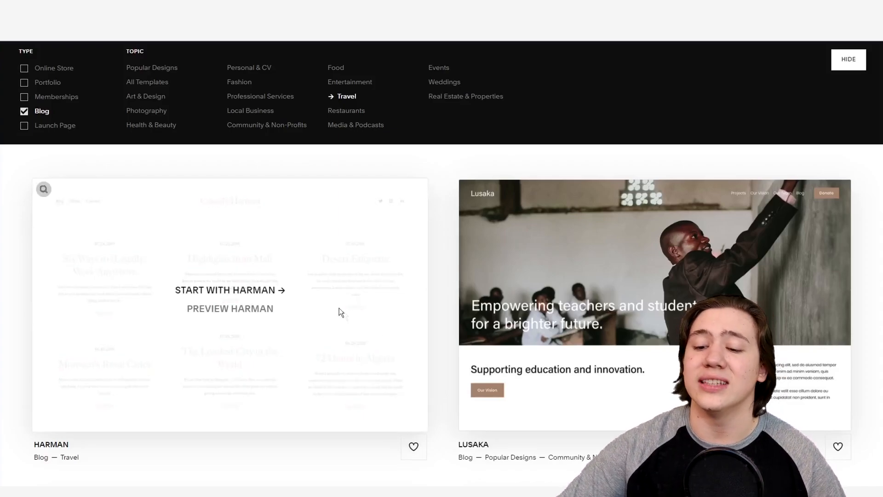
right_click(220, 296)
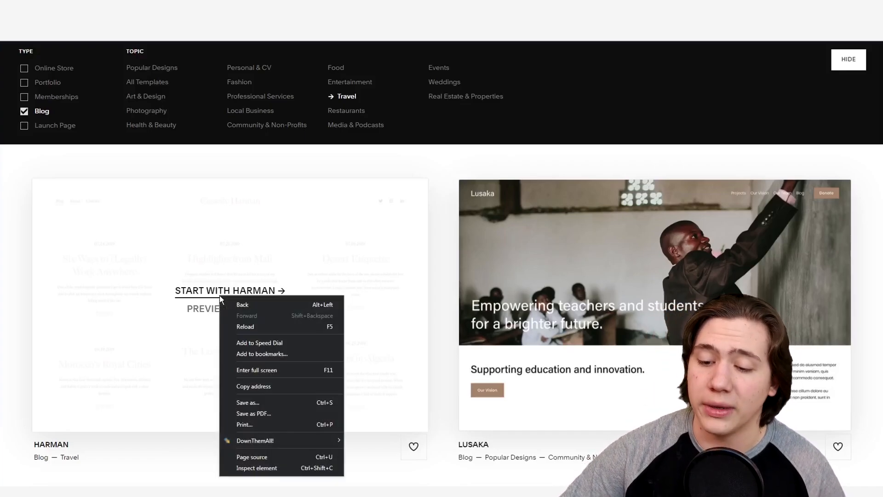
left_click(122, 322)
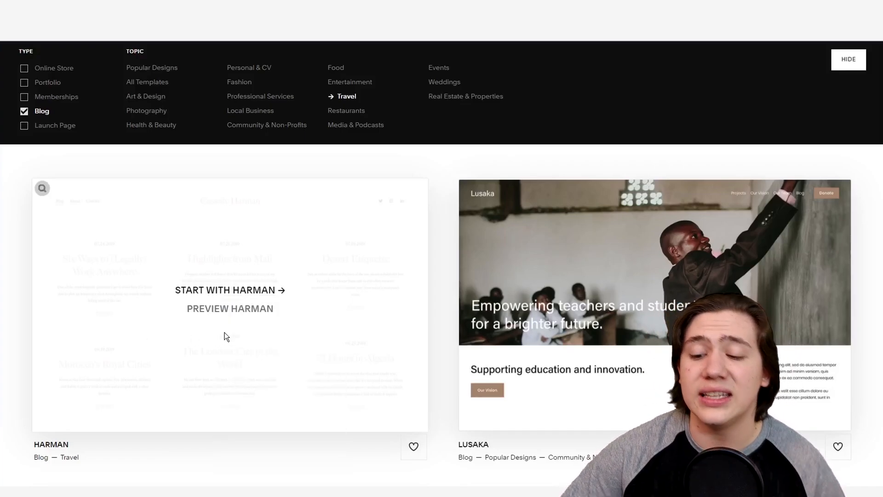
left_click(248, 295)
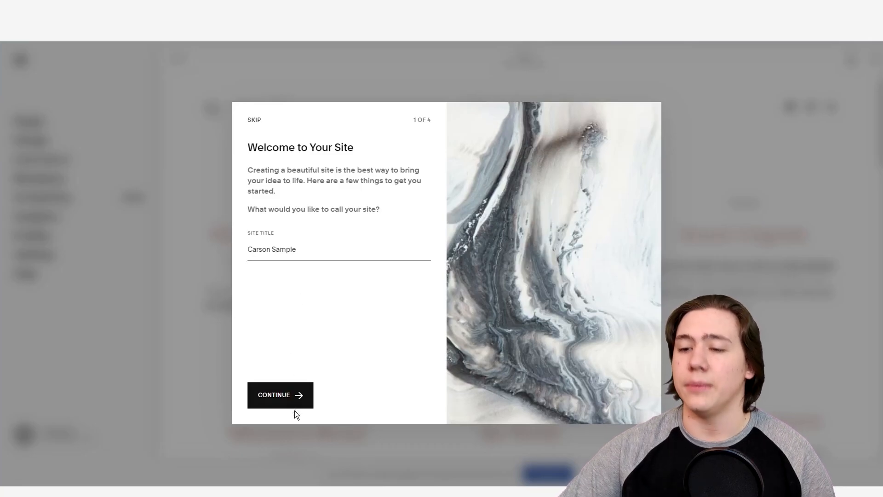
Step: Enter the site title and complete the four-part welcome introduction to reach the site editor
left_click(286, 401)
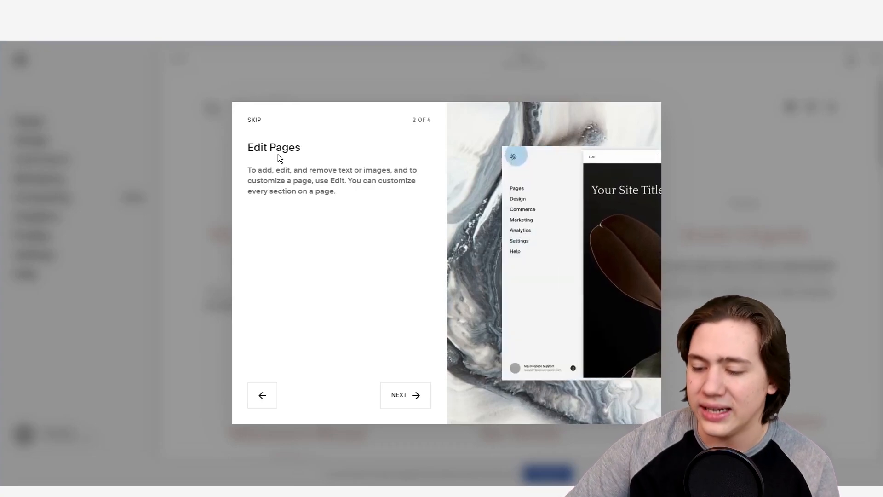
left_click(404, 391)
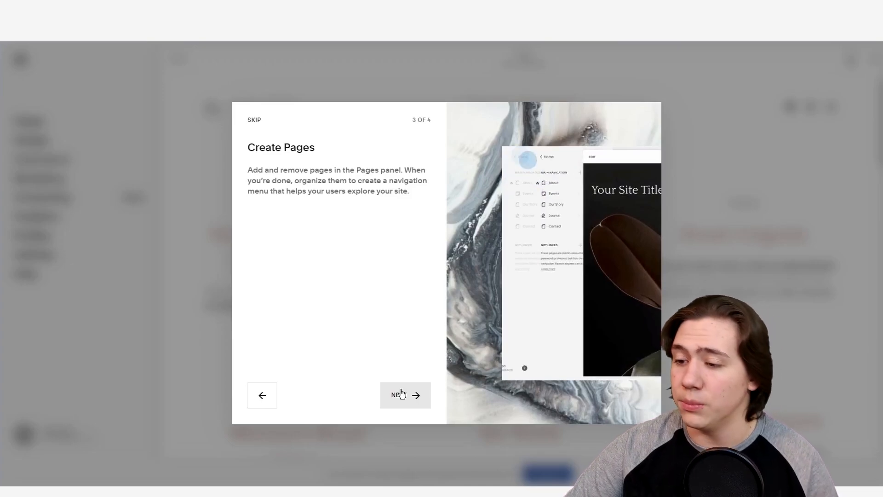
left_click(400, 394)
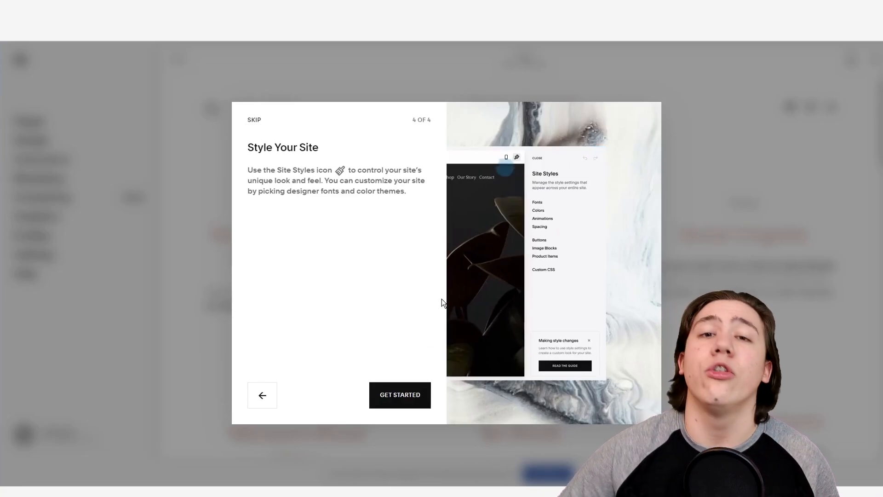
left_click(386, 387)
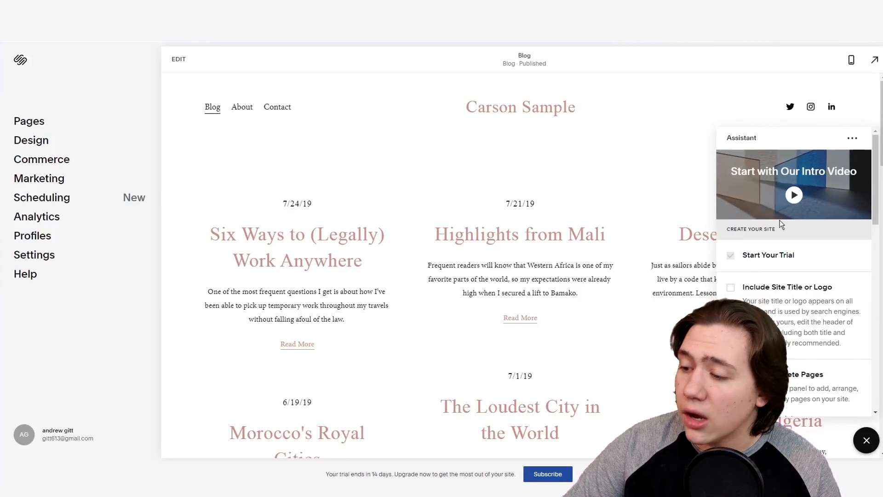
Step: Read through the Assistant's site setup checklist and close it
scroll(803, 262, "down", 1)
scroll(796, 247, "down", 1)
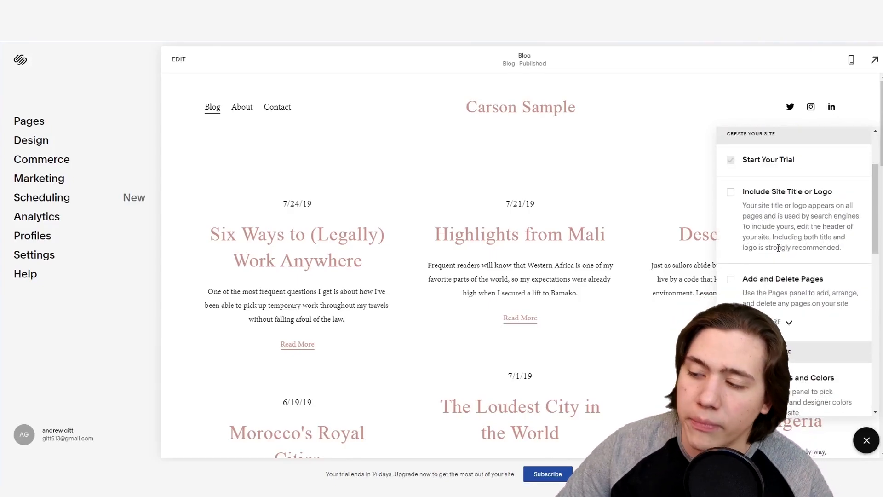
scroll(782, 251, "down", 10)
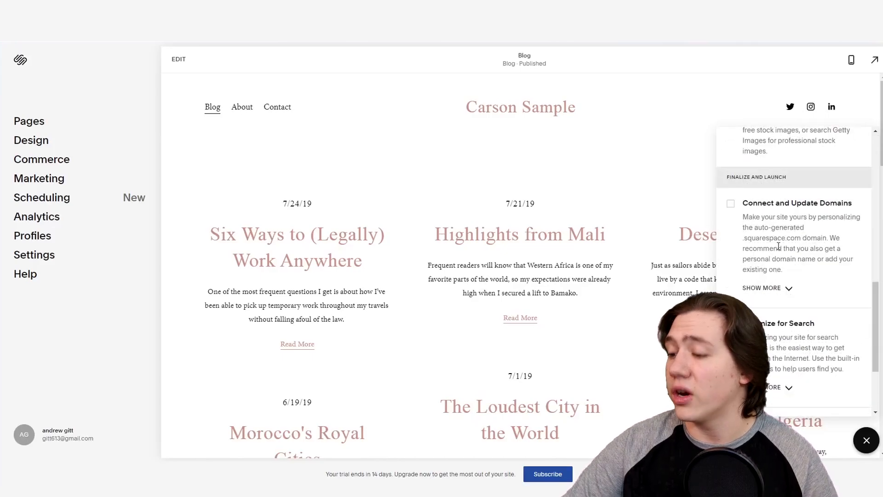
left_click(866, 441)
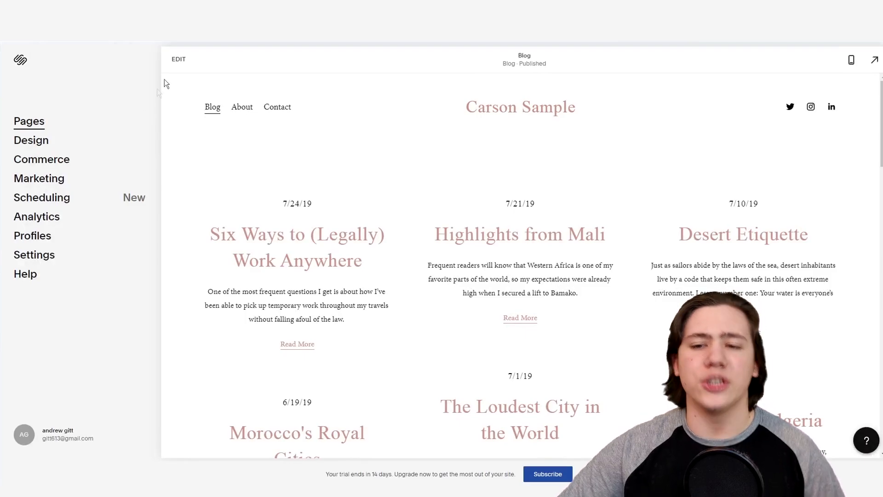
Step: Open the Blog page for editing and look over its header, posts and newsletter sign-up section
left_click(177, 59)
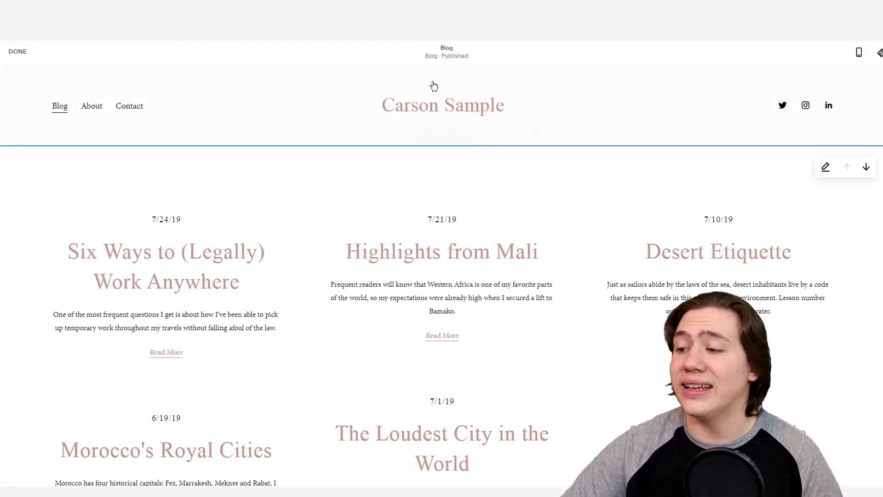
mouse_move(329, 92)
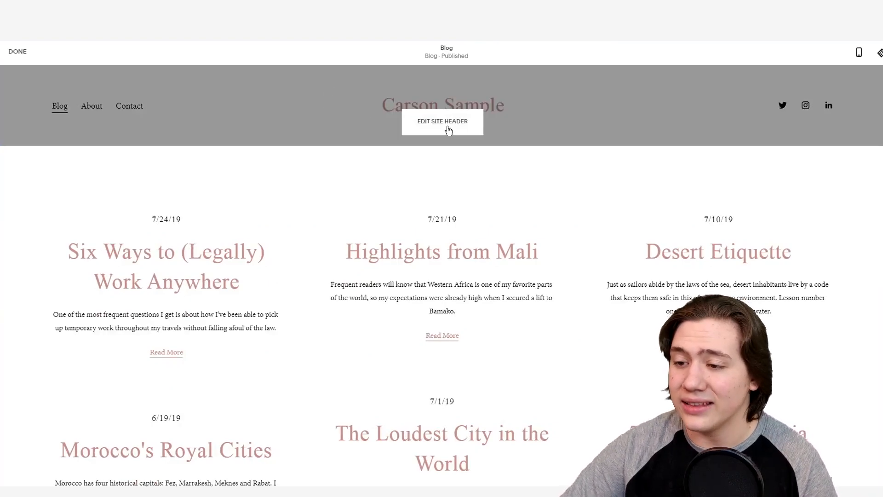
scroll(475, 271, "down", 2)
scroll(476, 270, "down", 20)
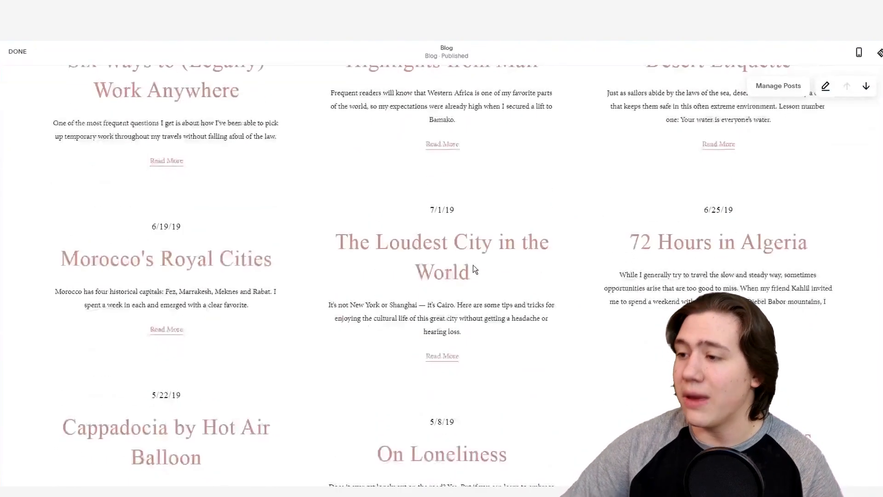
scroll(468, 254, "down", 8)
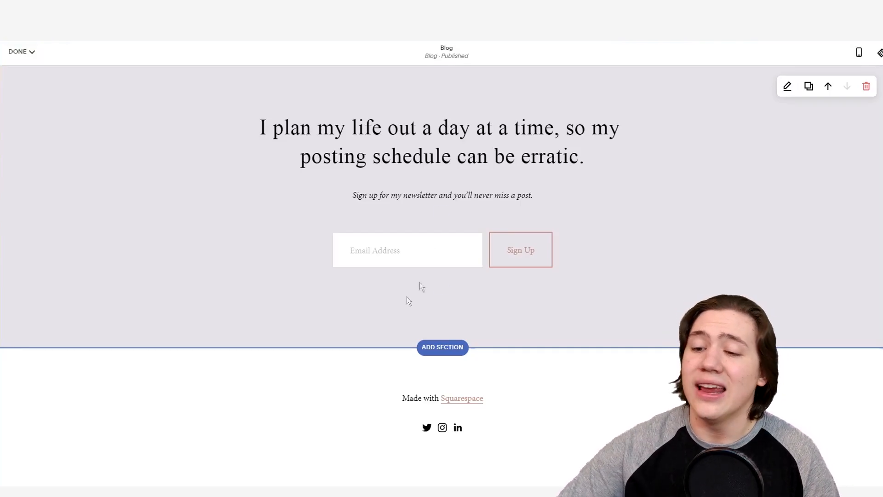
scroll(363, 131, "up", 1)
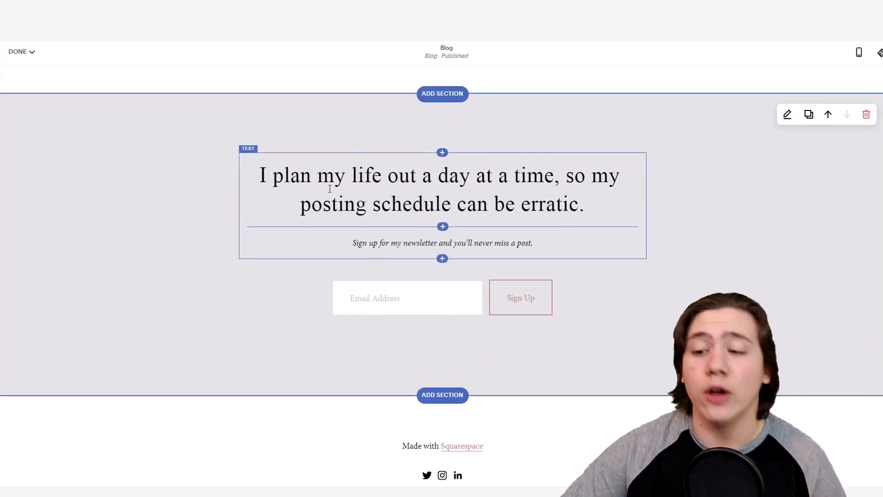
scroll(336, 186, "up", 1)
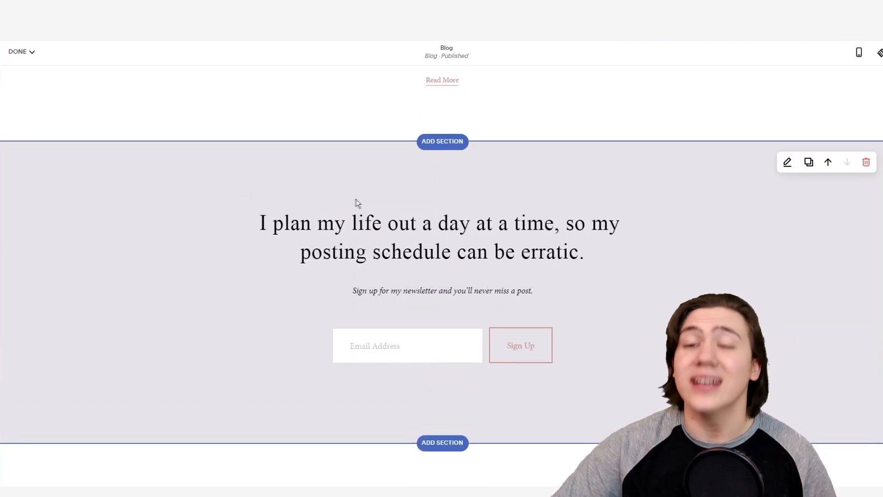
Step: Replace the newsletter section's heading with "I don't travel, but I'm still going to blog about it." and save the page
double_click(364, 216)
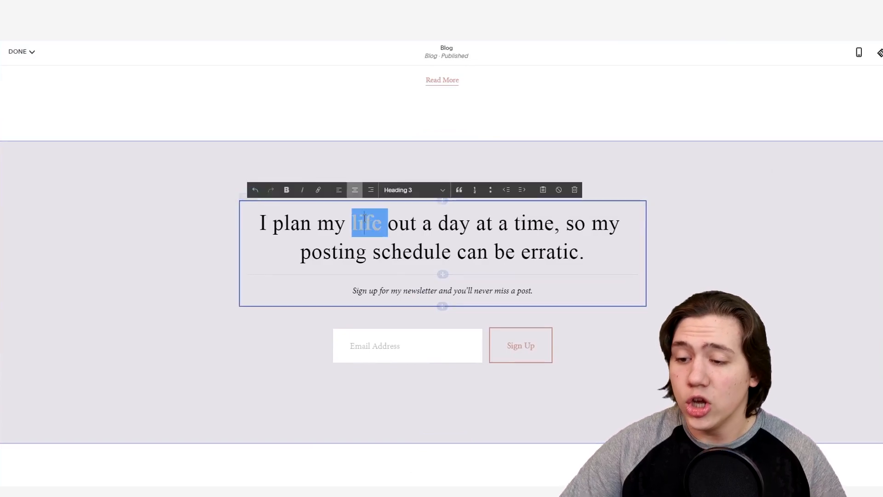
left_click(404, 249)
triple_click(346, 239)
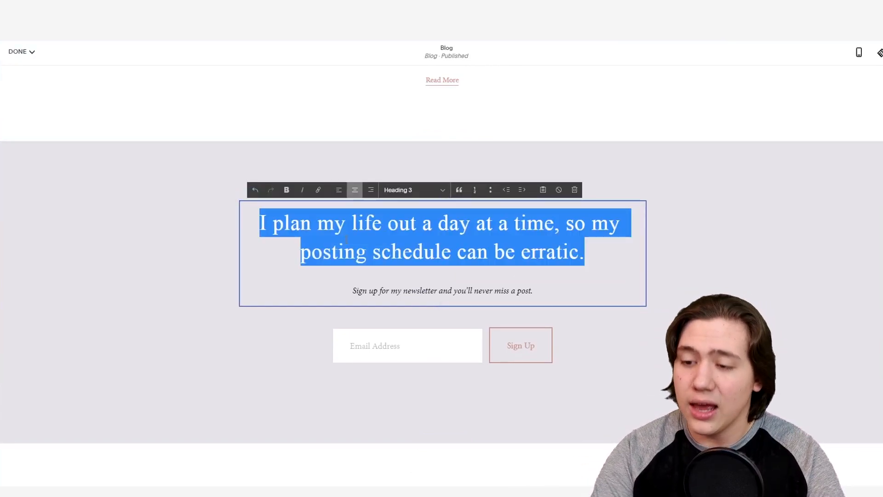
type("I don't travel, but I'm still going to blog about it.")
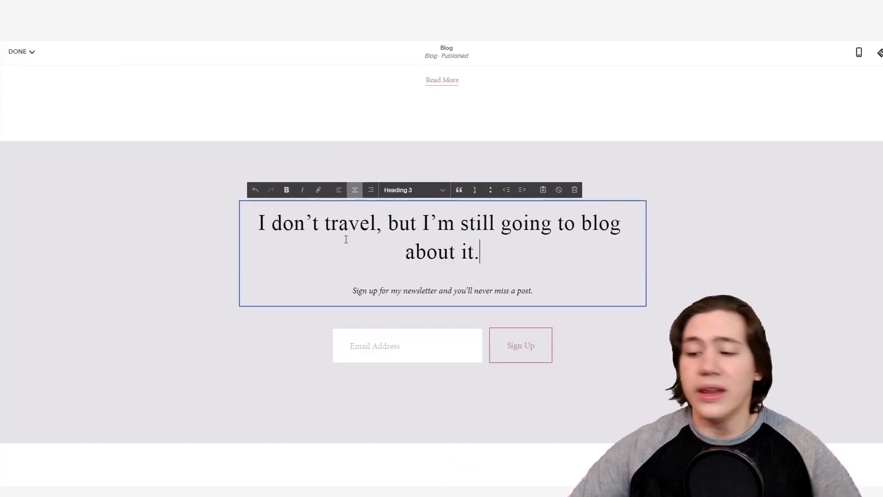
left_click(222, 311)
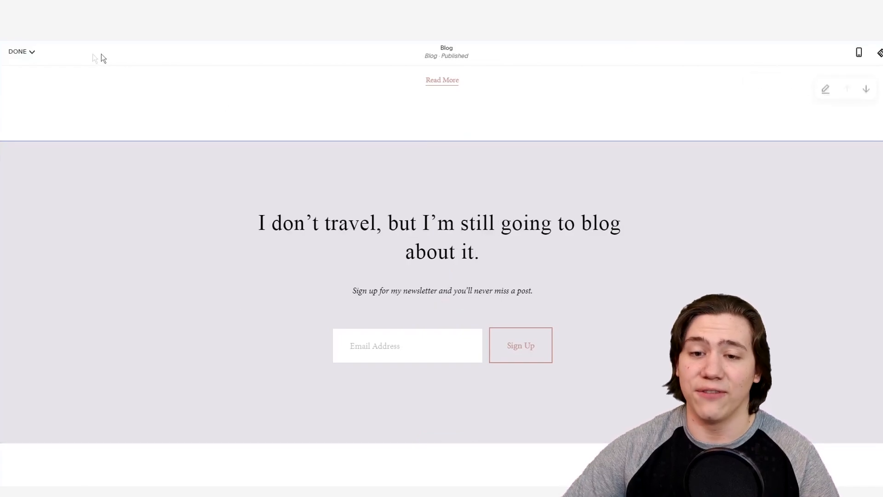
left_click(32, 53)
left_click(27, 69)
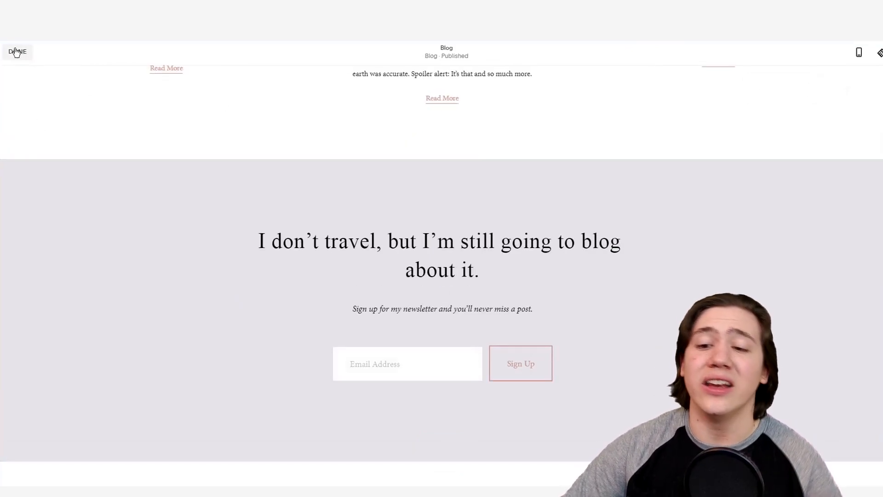
Step: Open the site footer for editing and change the line under the newsletter heading to "Subscribe to my newsletter!"
scroll(270, 222, "up", 4)
scroll(271, 212, "down", 6)
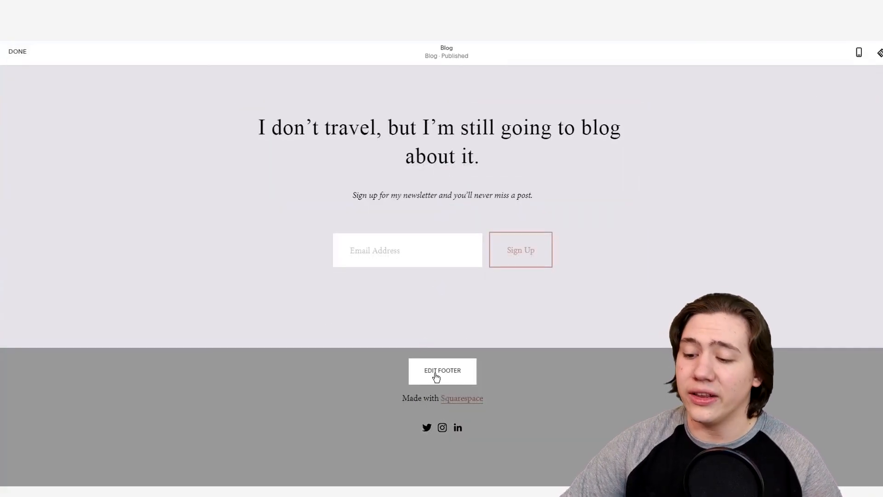
left_click(437, 376)
left_click(515, 403)
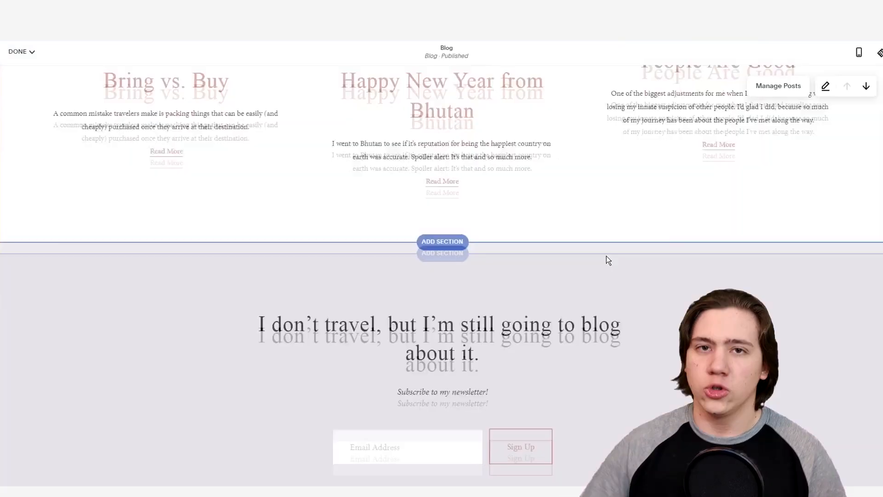
Step: Review the Blog page's posts and newsletter section, and save the page changes
scroll(606, 256, "down", 3)
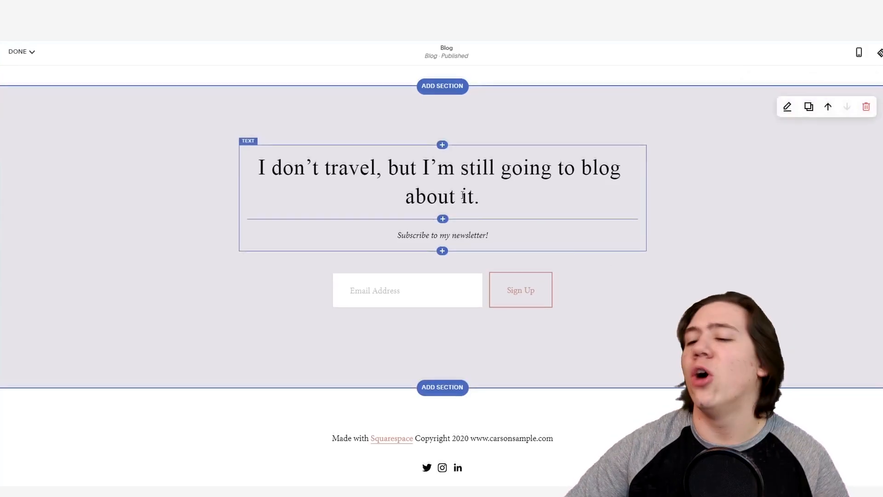
scroll(463, 198, "up", 8)
scroll(463, 198, "up", 15)
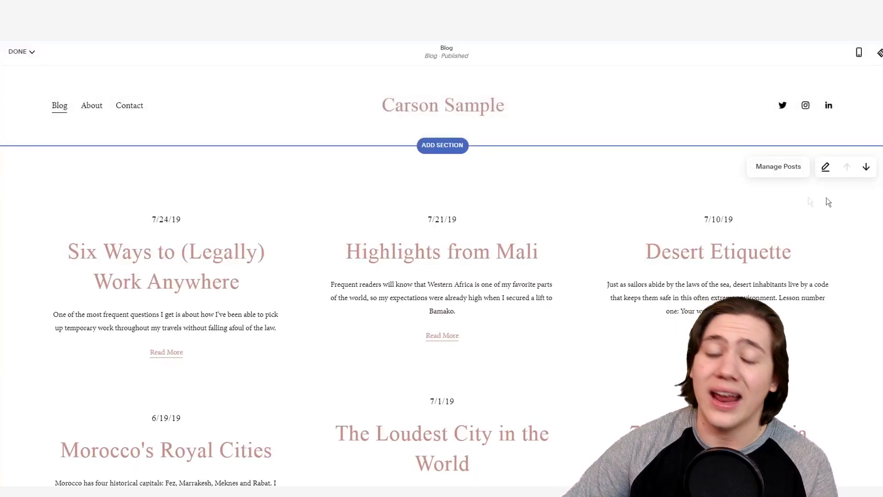
scroll(95, 114, "down", 10)
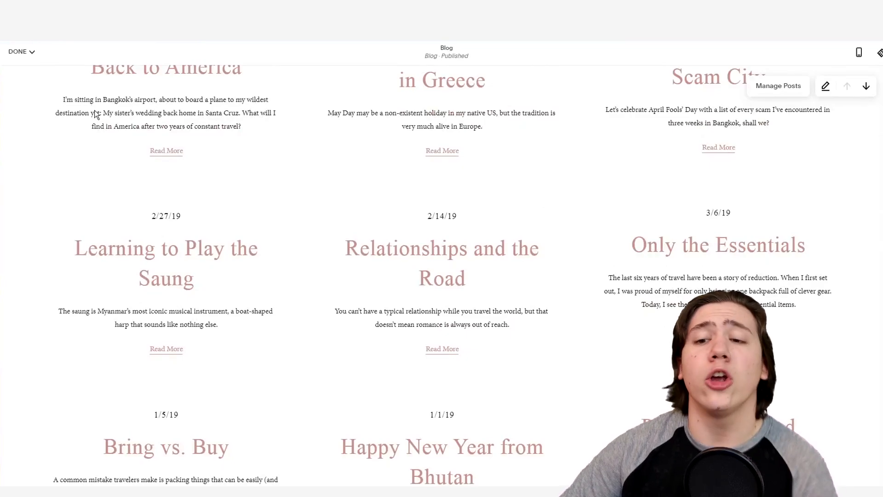
left_click(30, 52)
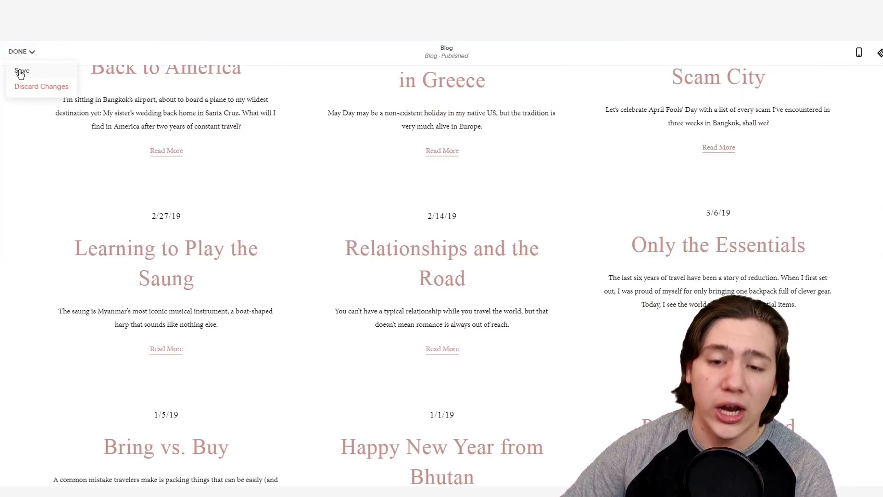
left_click(18, 70)
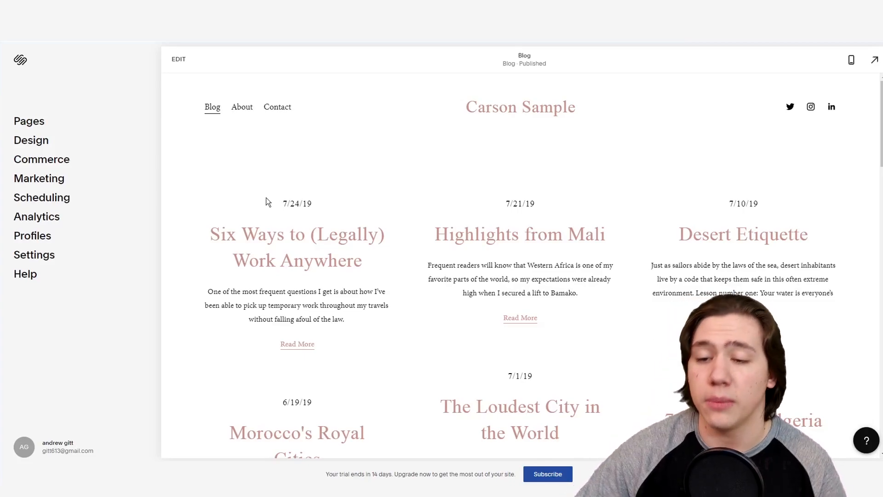
Step: Open the Blog page's list of posts and look through all its entries
left_click(179, 57)
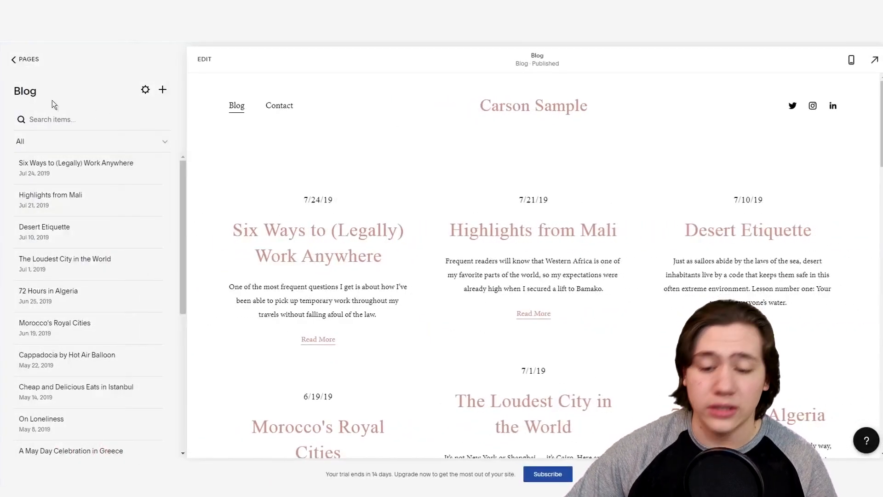
scroll(63, 258, "down", 5)
scroll(74, 306, "up", 5)
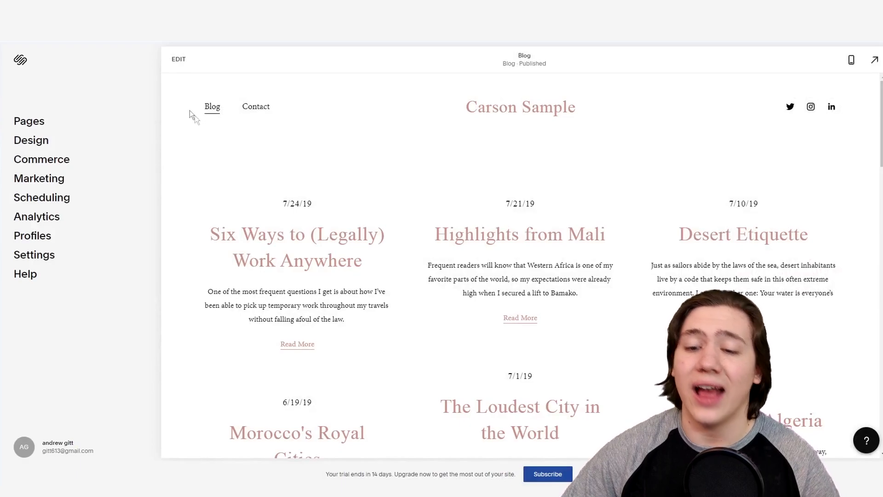
left_click(51, 122)
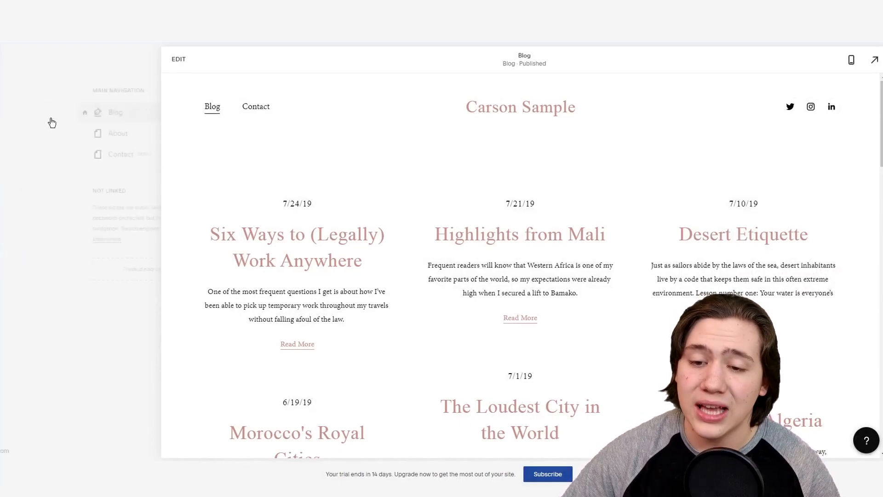
left_click(145, 114)
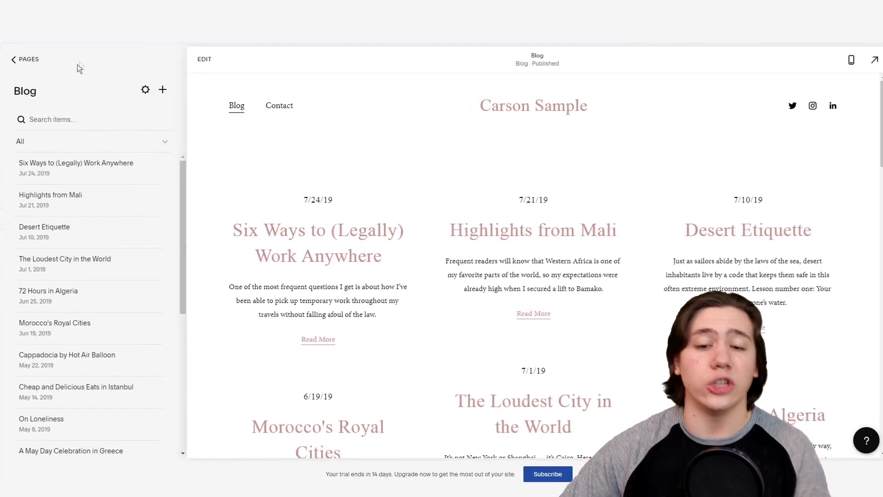
scroll(65, 170, "down", 6)
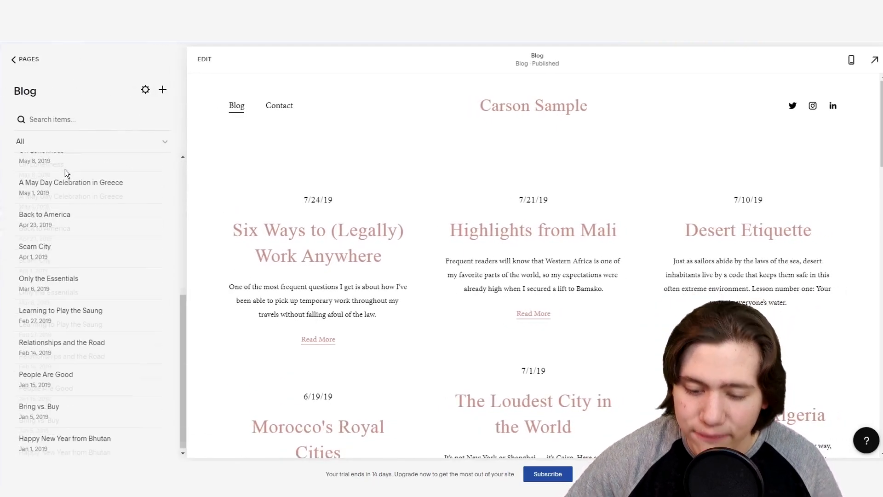
mouse_move(157, 437)
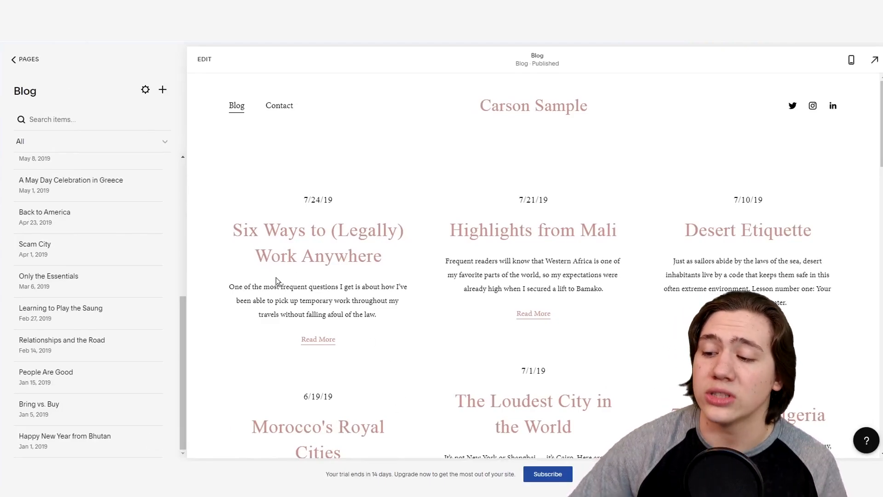
scroll(117, 333, "up", 5)
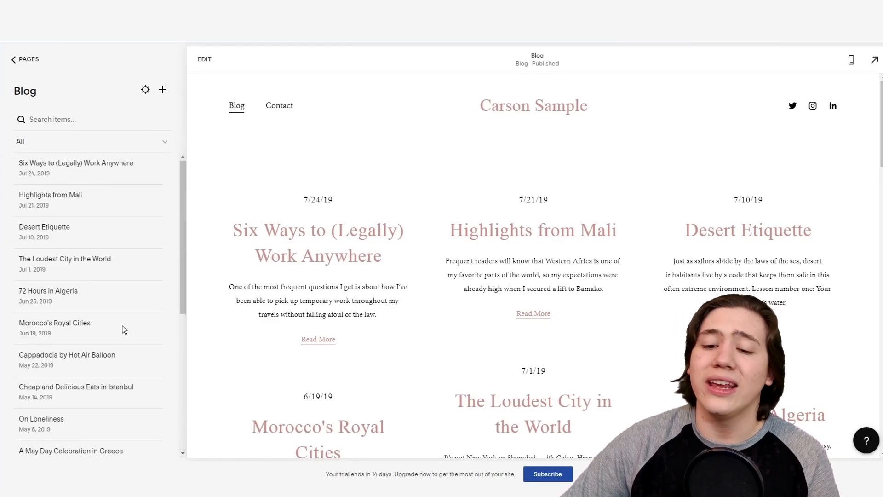
Step: Delete the blog post "Six Ways to (Legally) Work Anywhere" and confirm its removal
left_click(153, 169)
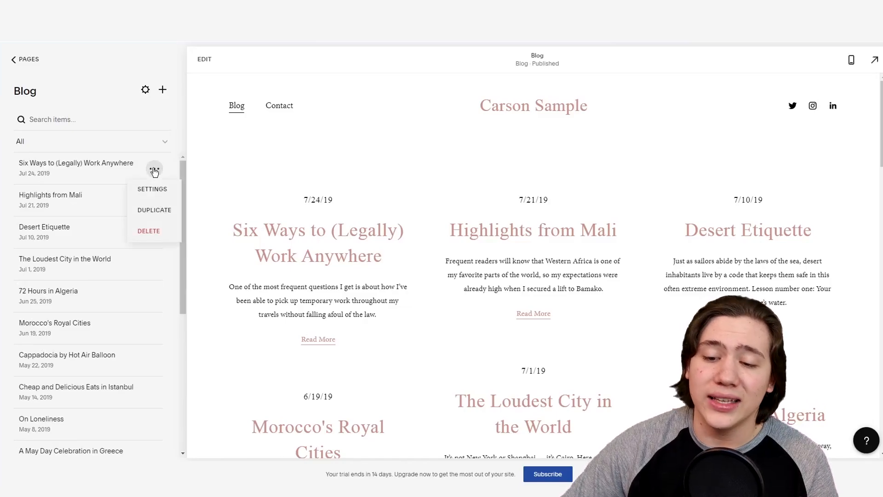
left_click(155, 231)
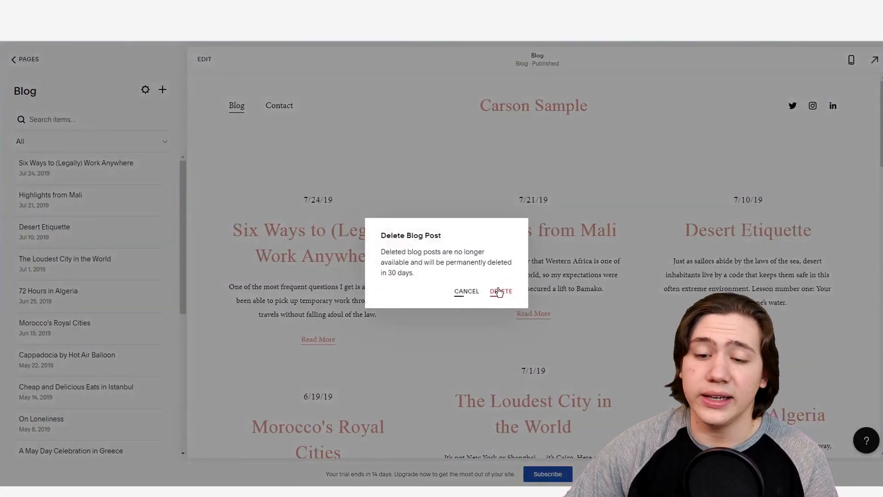
left_click(498, 290)
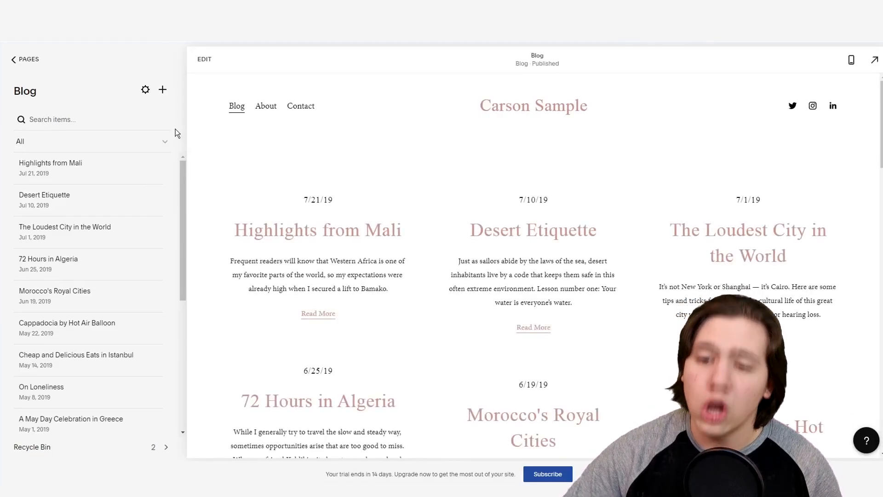
Step: Create a new blog post titled "Hello World" with the body text "Hello World."
left_click(161, 94)
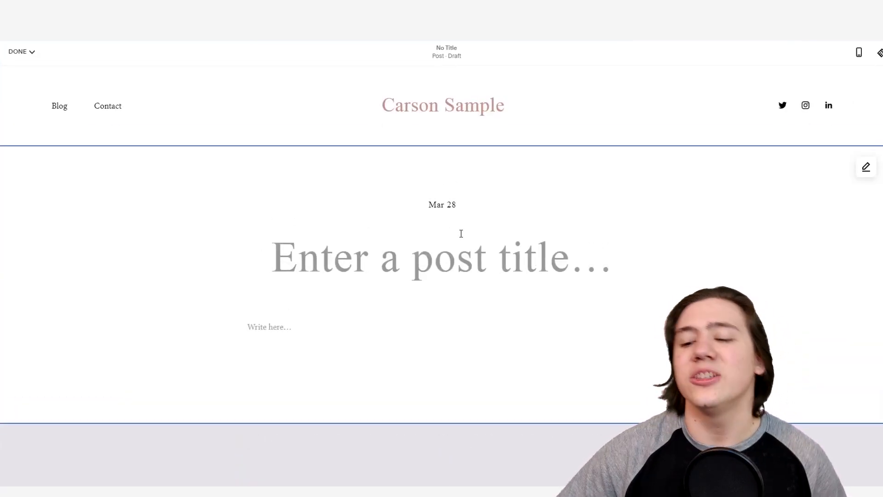
left_click(265, 323)
left_click(296, 261)
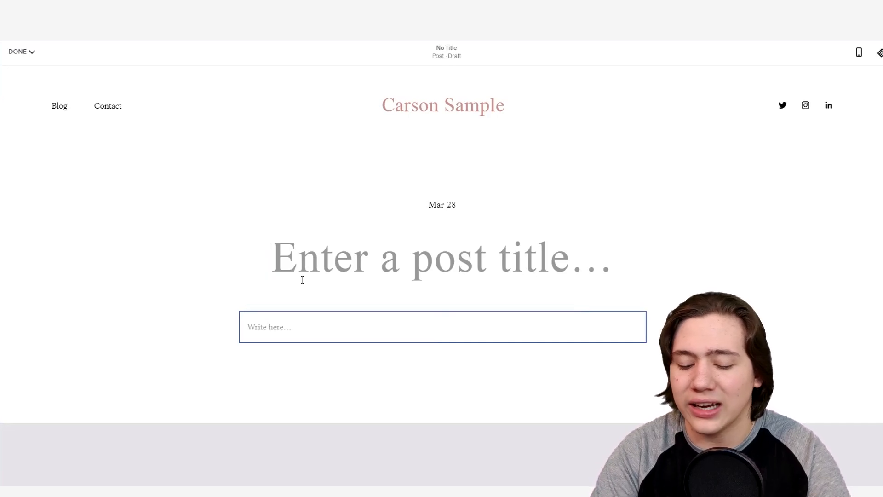
type("Hello World")
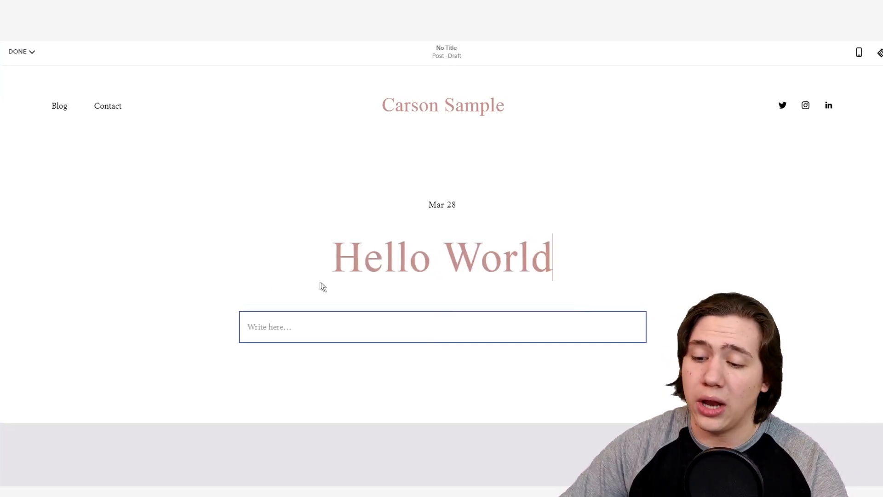
left_click(303, 326)
type("Hello World.")
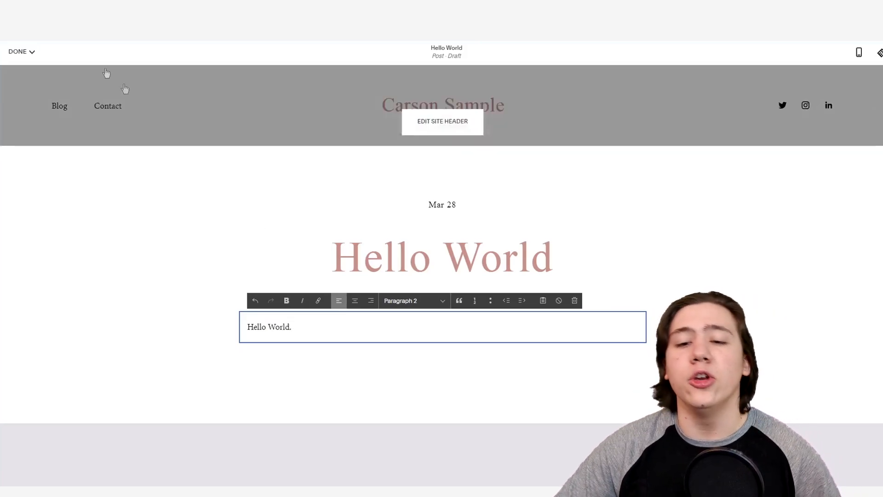
Step: Publish the Hello World post and dismiss the sharing dialog without sharing it
left_click(20, 52)
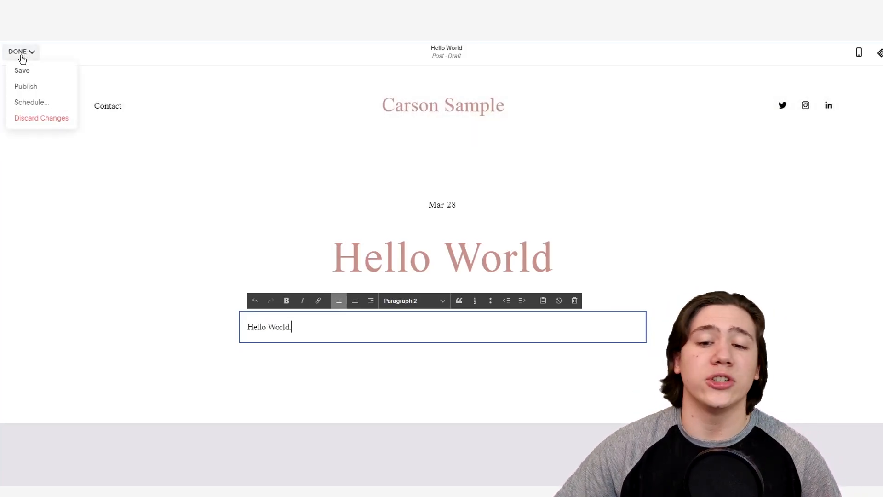
left_click(22, 87)
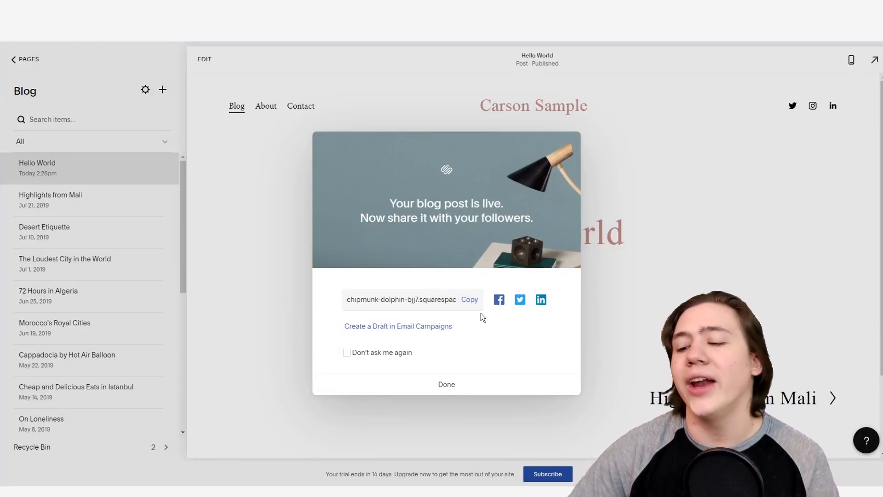
left_click(447, 387)
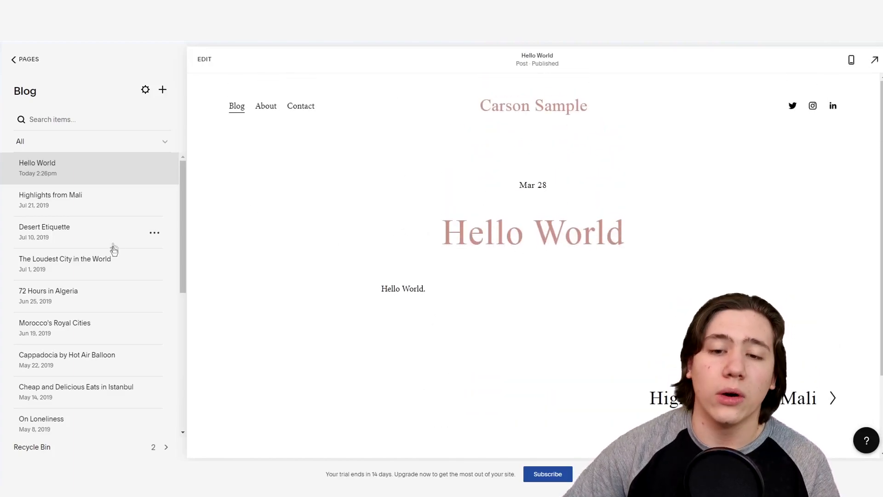
Step: Return to the site's page list, open the About page and read through its text
left_click(28, 60)
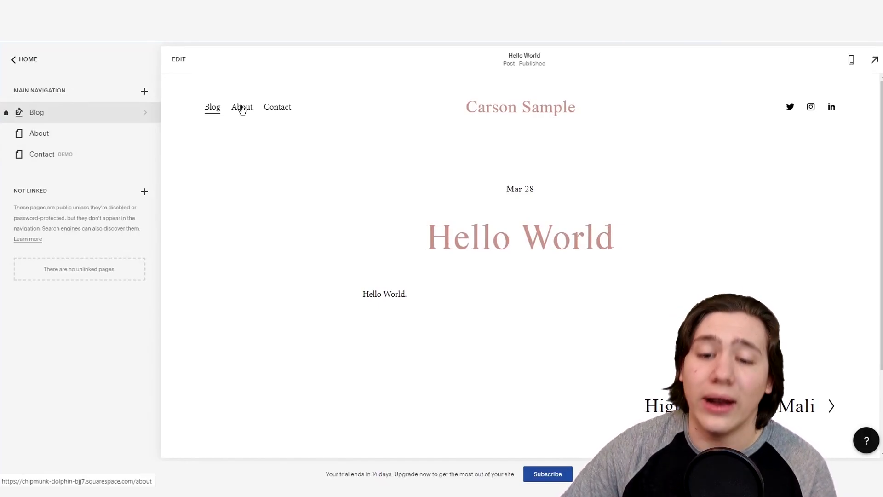
left_click(16, 60)
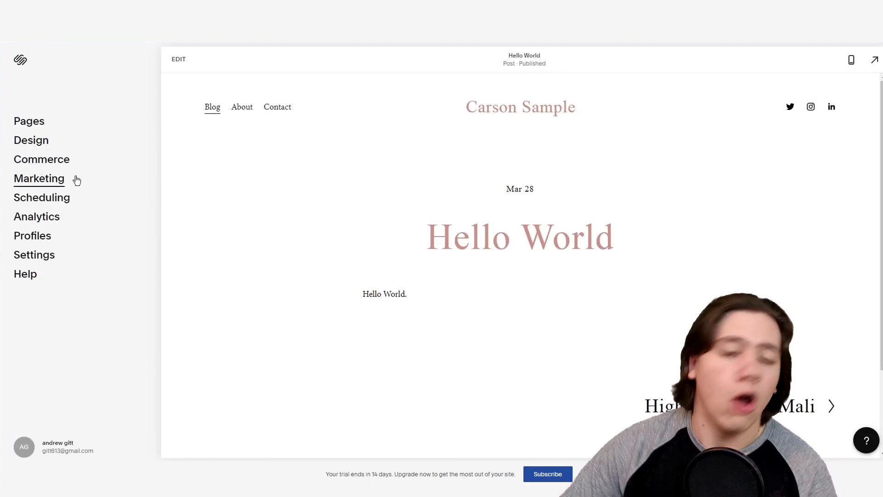
left_click(43, 125)
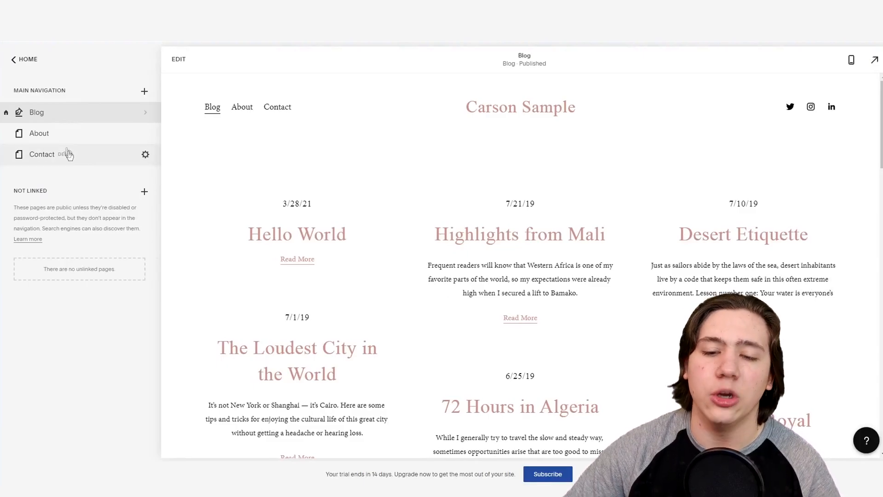
left_click(44, 134)
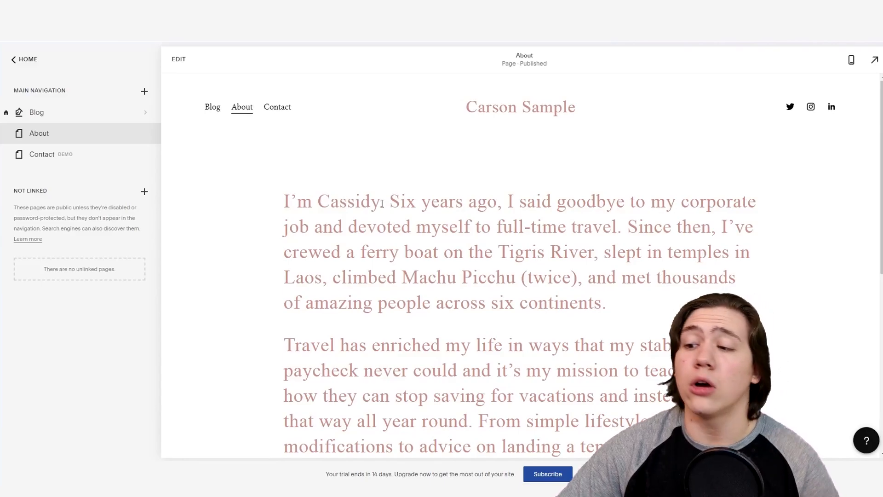
scroll(375, 208, "down", 5)
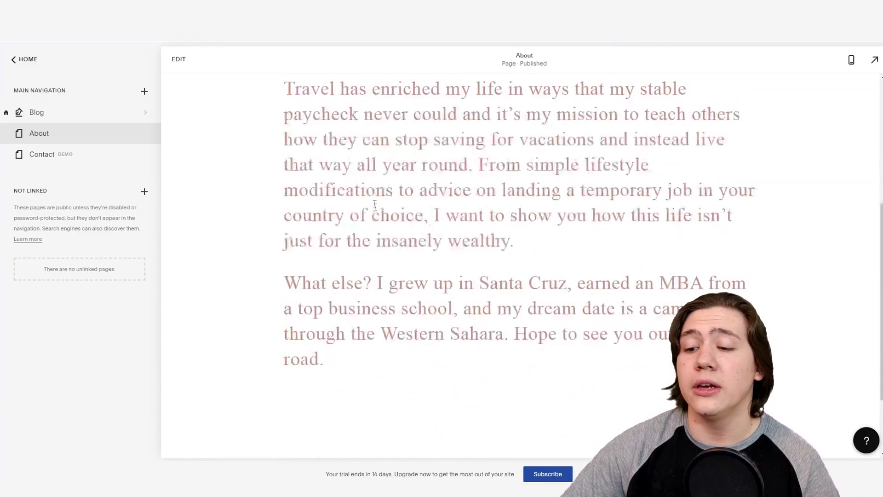
scroll(294, 154, "up", 5)
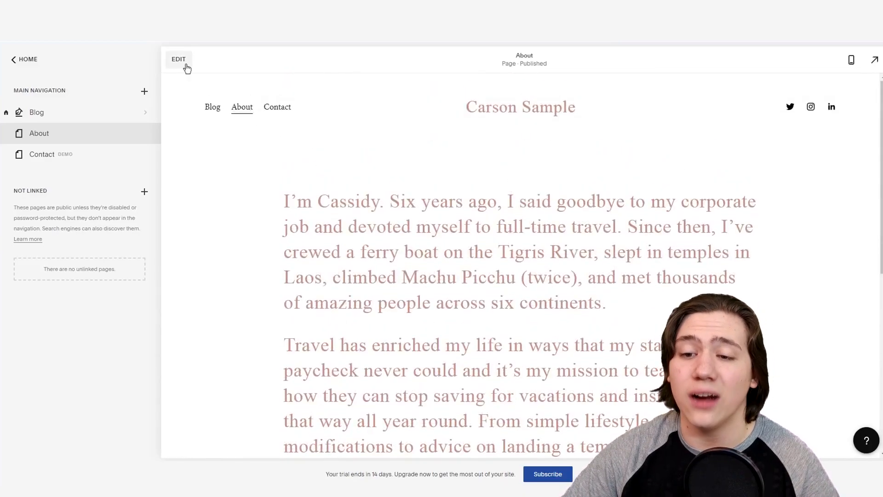
Step: Replace the name in the About page's opening sentence with the blog owner's first name and save the page
left_click(184, 64)
left_click(201, 229)
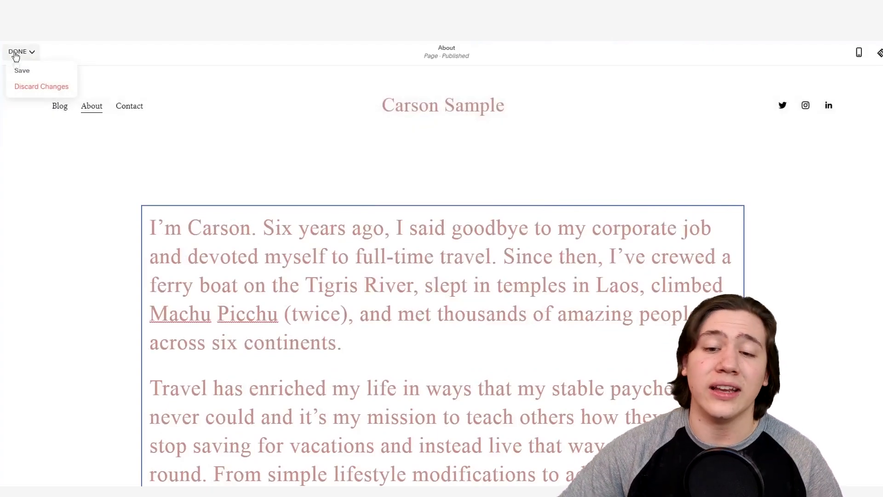
left_click(18, 67)
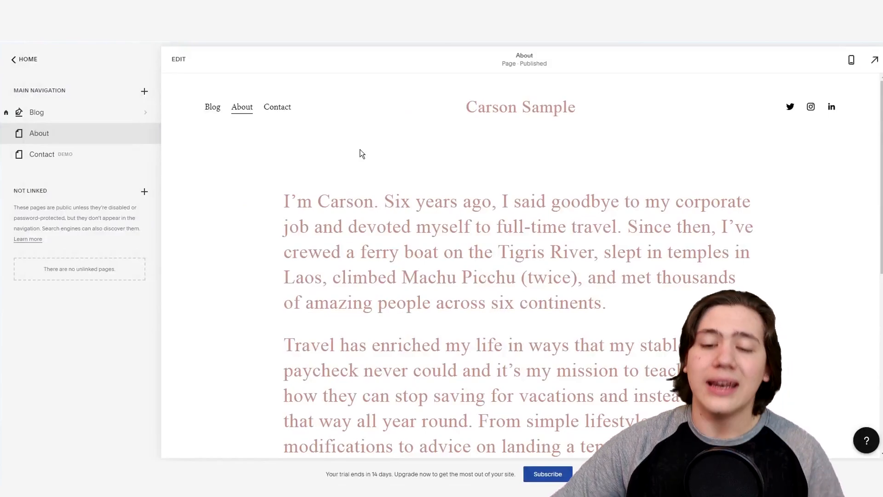
Step: Open the Contact page and look over its introduction and contact form
left_click(43, 154)
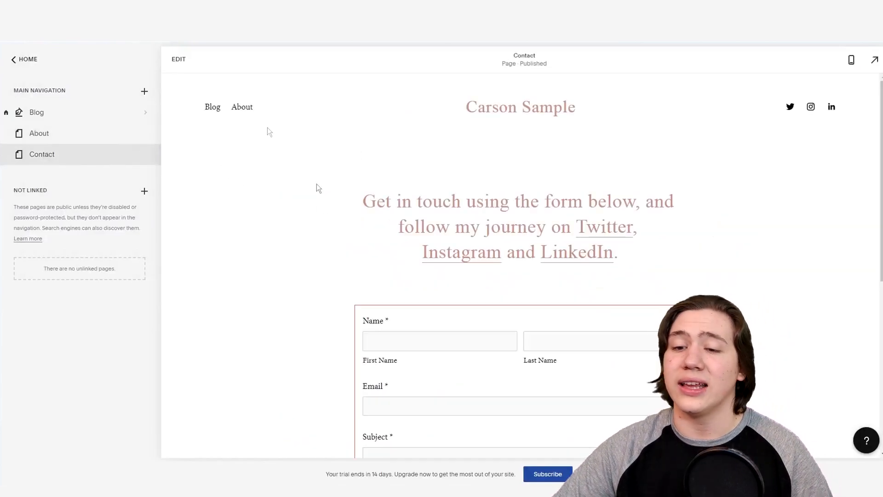
scroll(278, 192, "down", 5)
scroll(276, 192, "up", 5)
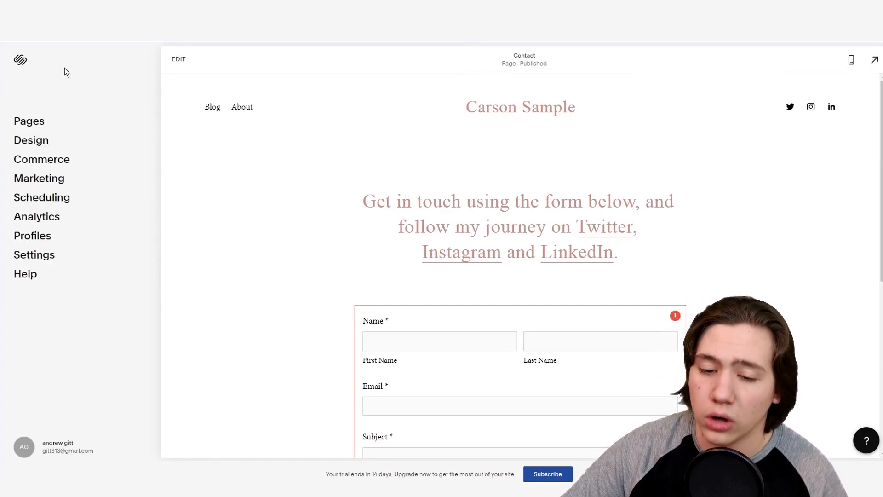
Step: Open the Site Styles settings from the site's design options and close the introductory pop-up
left_click(28, 141)
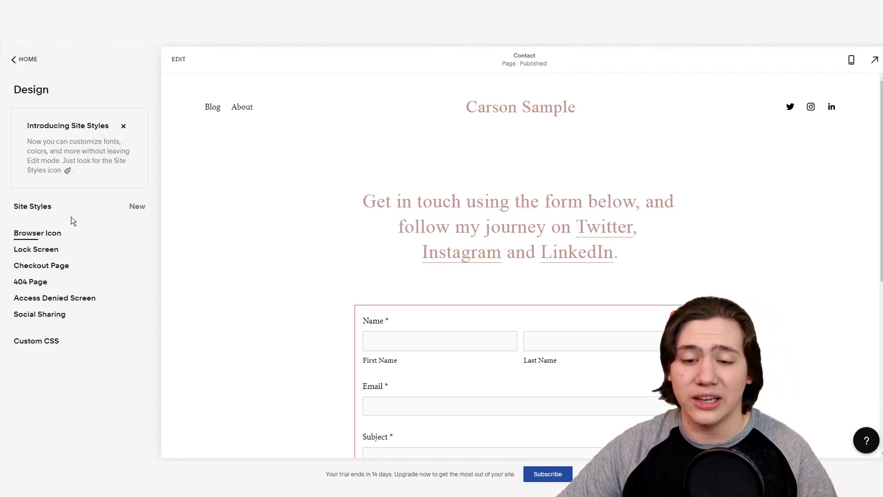
left_click(48, 208)
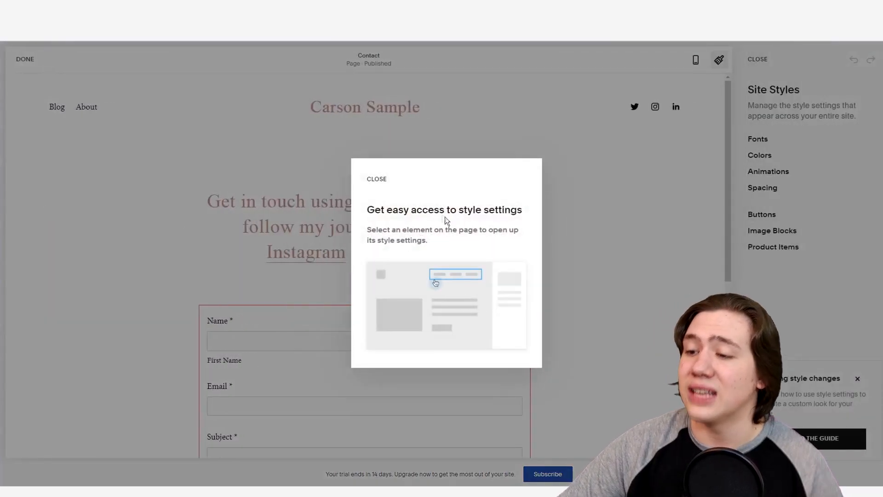
left_click(378, 179)
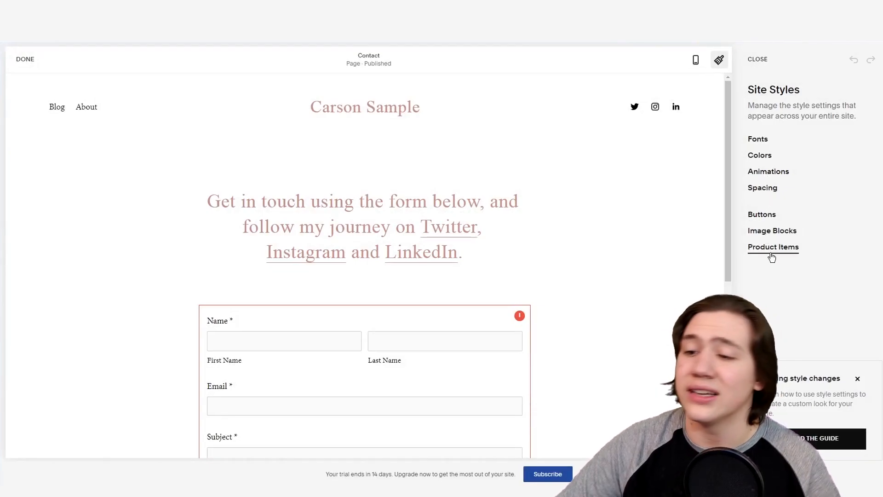
Step: Switch the site's font pack to the serif pack Dapifer and return to the Site Styles overview
left_click(758, 139)
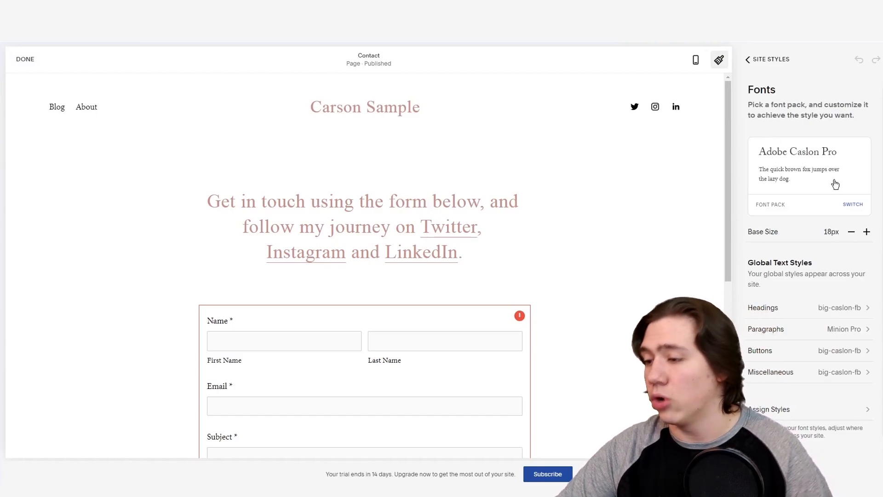
left_click(807, 156)
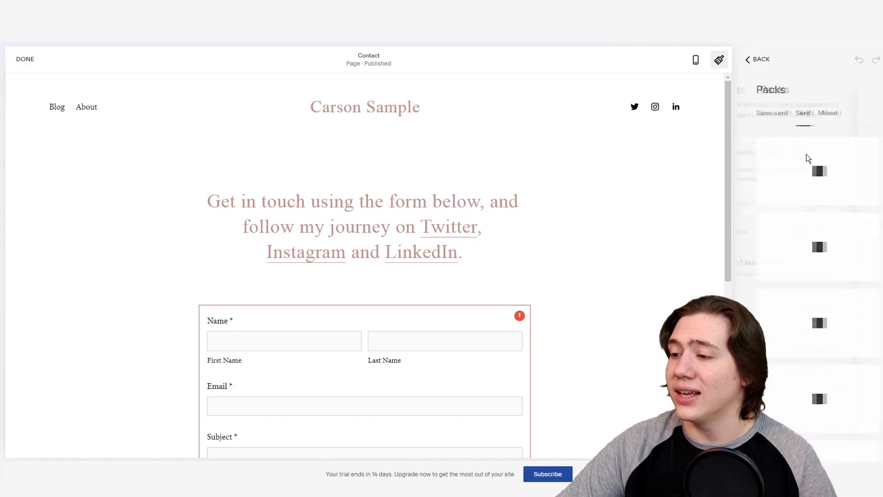
scroll(826, 212, "down", 5)
scroll(828, 219, "down", 6)
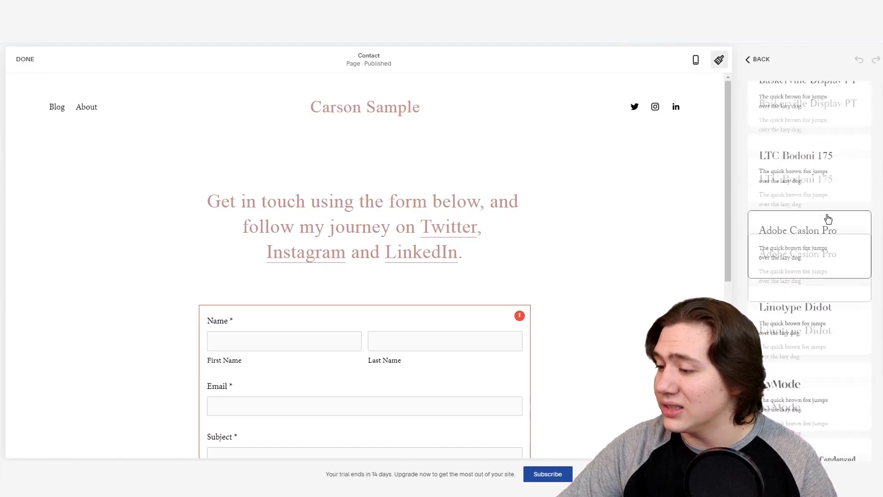
scroll(803, 318, "down", 1)
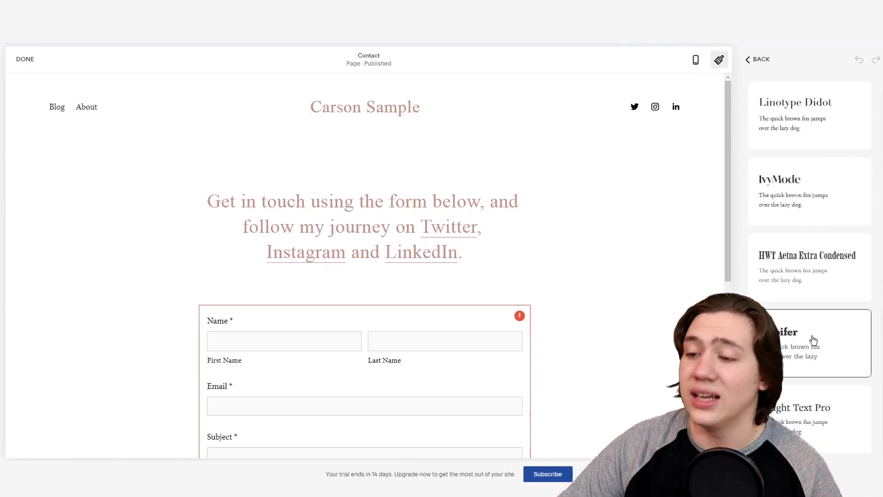
left_click(812, 341)
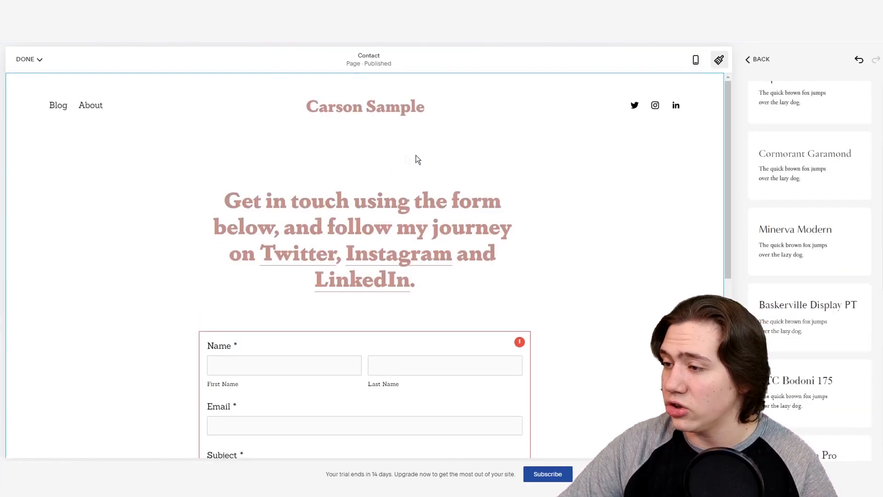
scroll(868, 201, "up", 4)
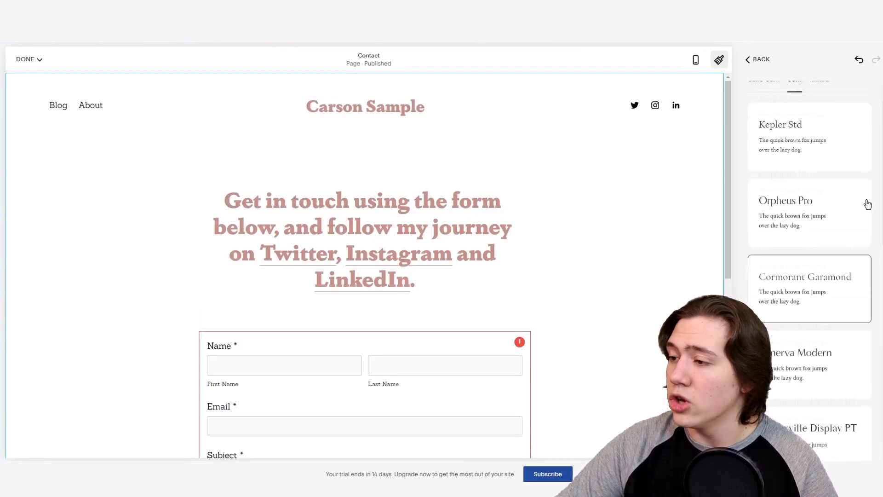
left_click(757, 61)
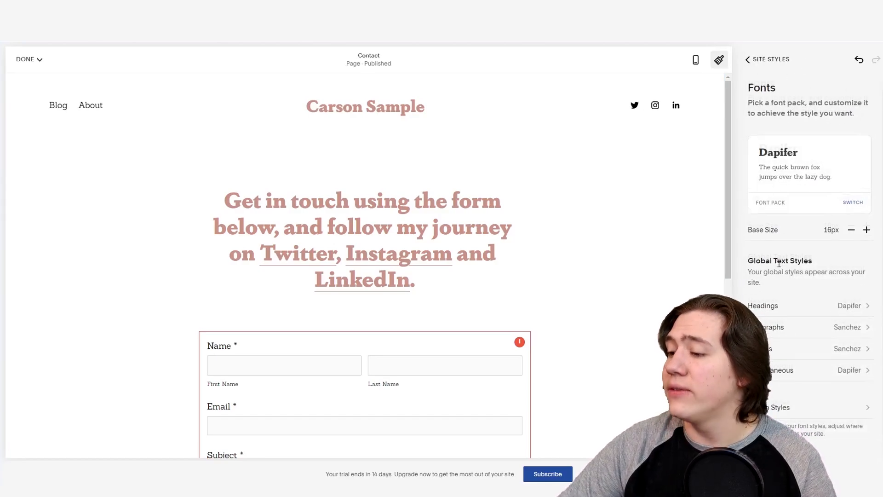
scroll(779, 262, "down", 2)
scroll(790, 247, "up", 2)
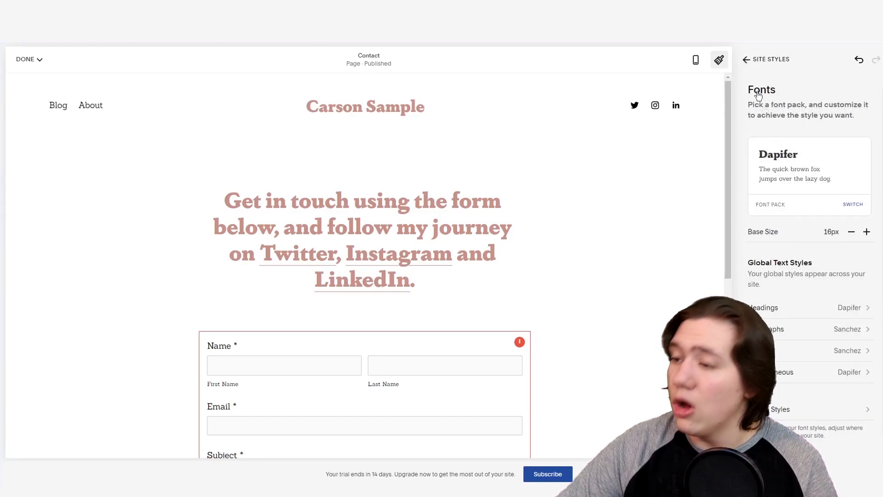
left_click(759, 60)
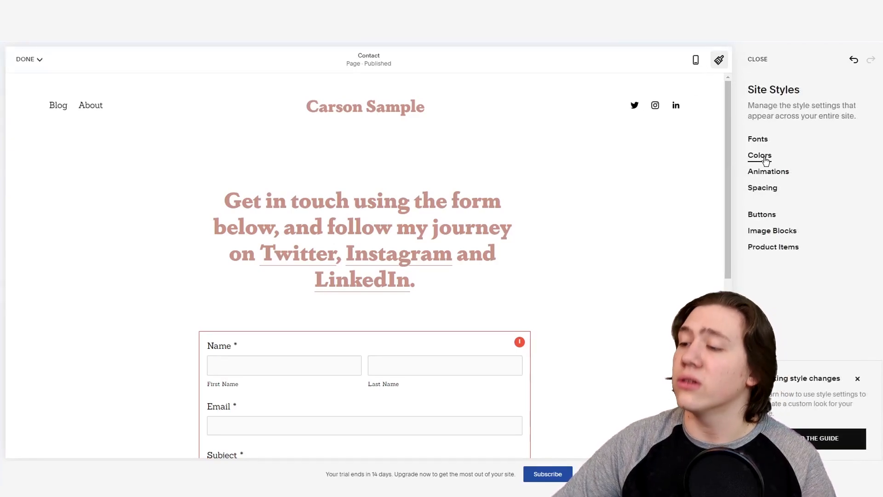
Step: Look over the designer color palettes and the color themes in the site's color settings
left_click(760, 158)
left_click(785, 184)
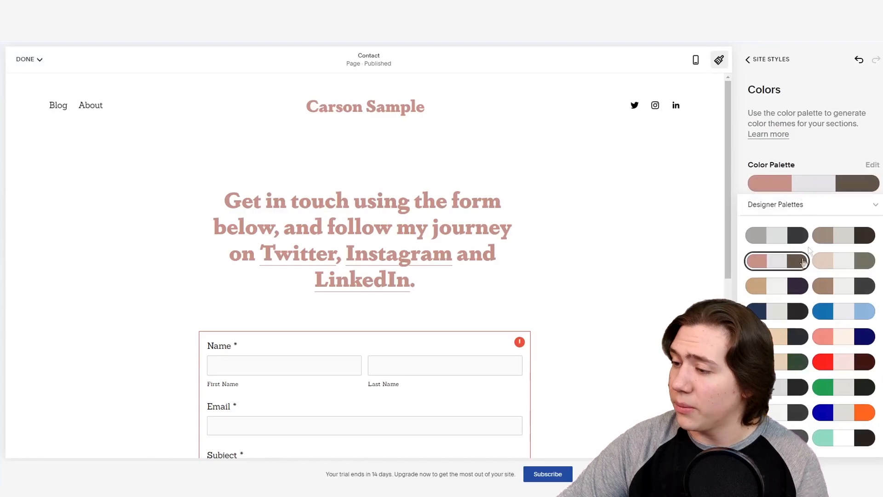
left_click(812, 150)
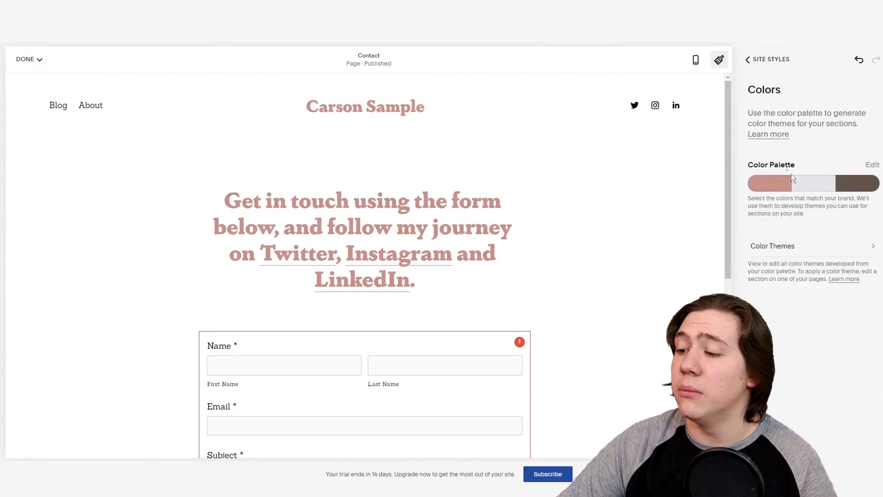
left_click(795, 245)
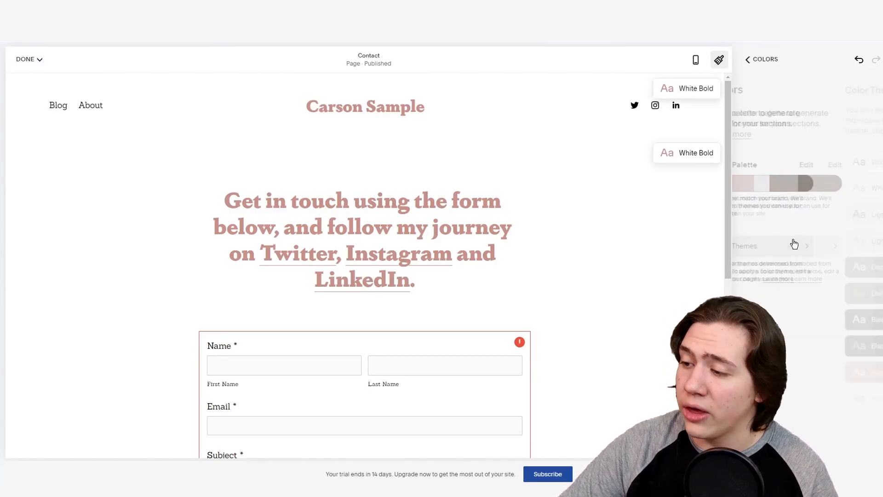
left_click(747, 60)
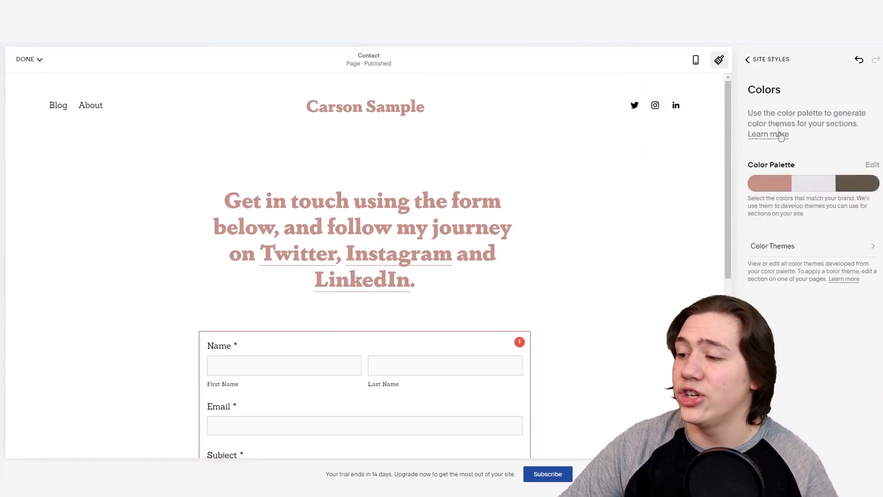
Step: Apply the designer palette of navy, light grey and near-black to the site and save the style changes
left_click(836, 184)
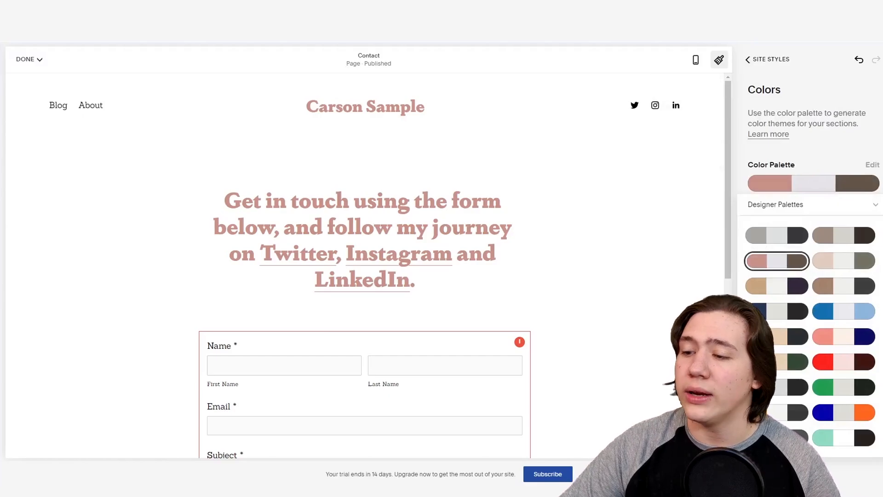
left_click(794, 310)
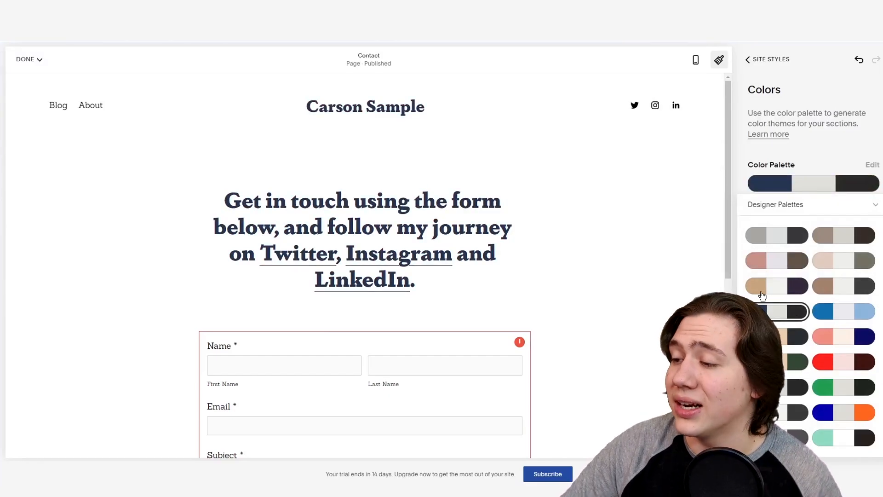
left_click(749, 59)
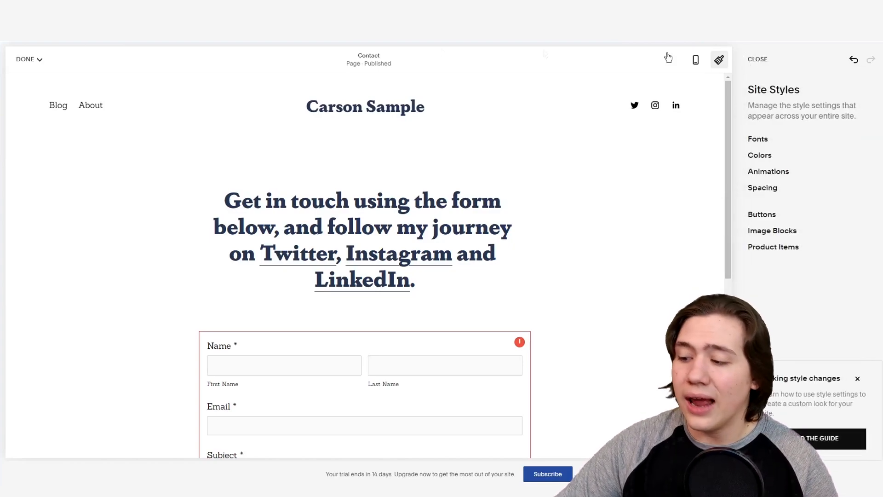
left_click(36, 59)
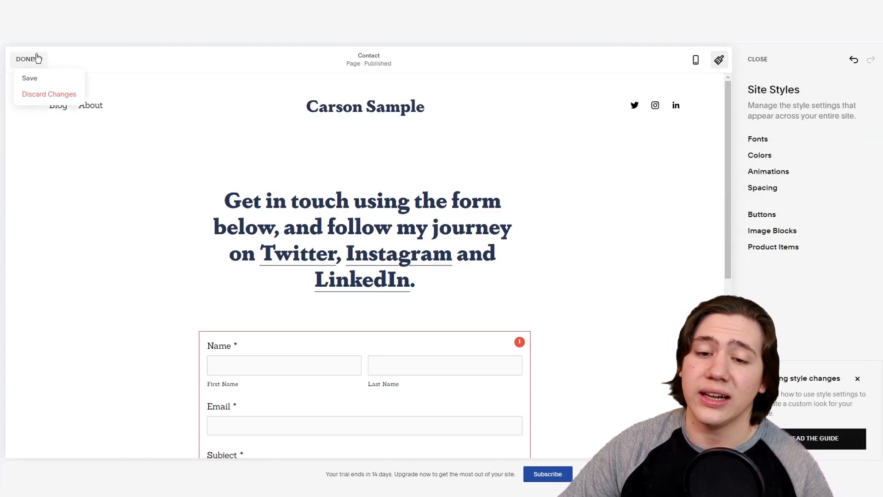
left_click(29, 78)
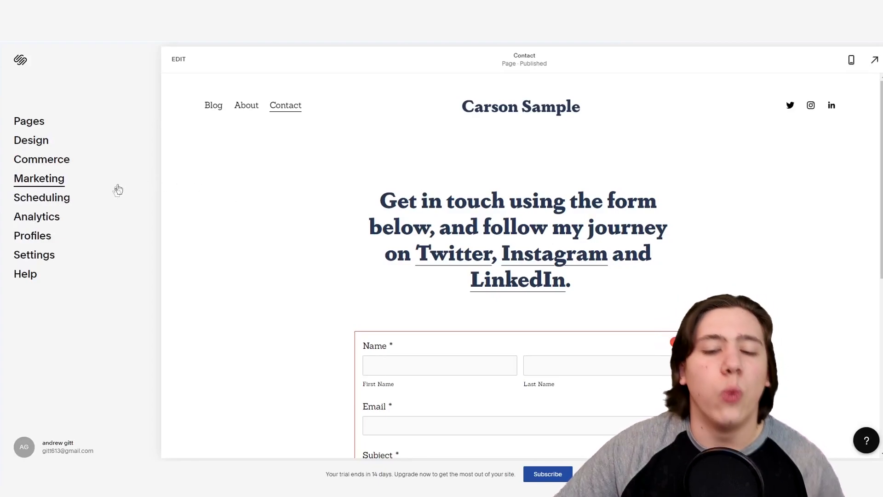
Step: Open the Site Availability options in the site's settings to check who can see the site
left_click(37, 259)
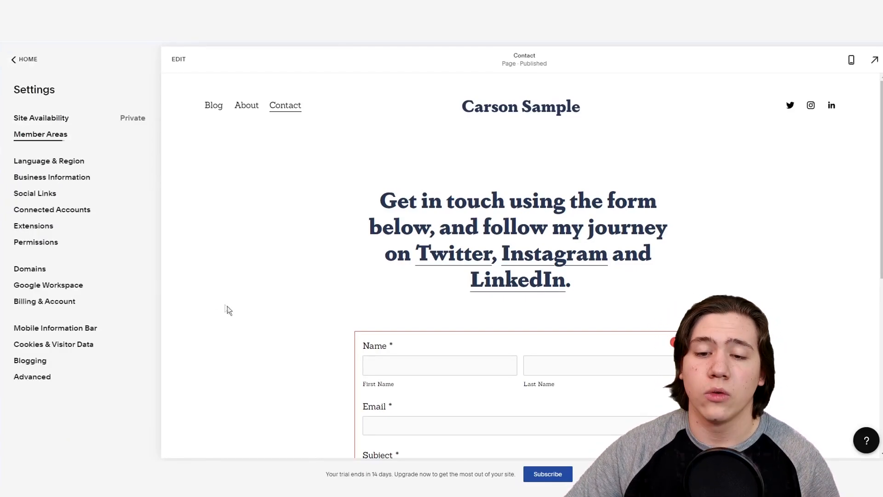
left_click(59, 121)
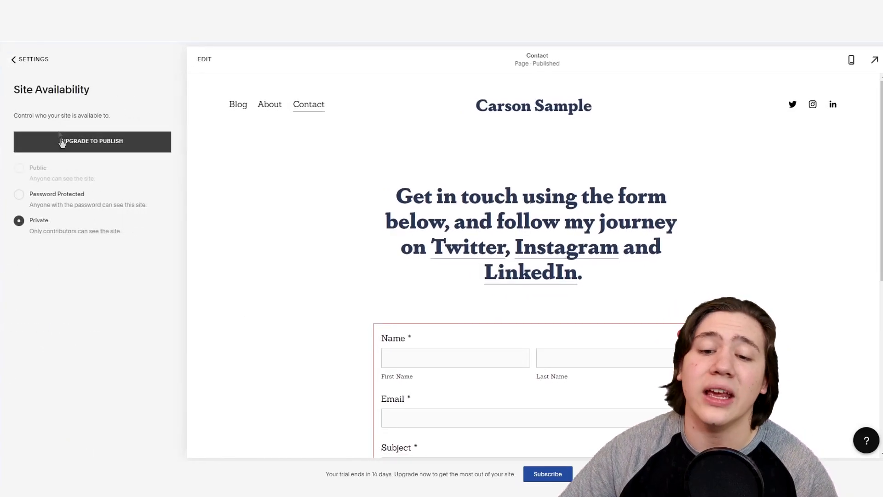